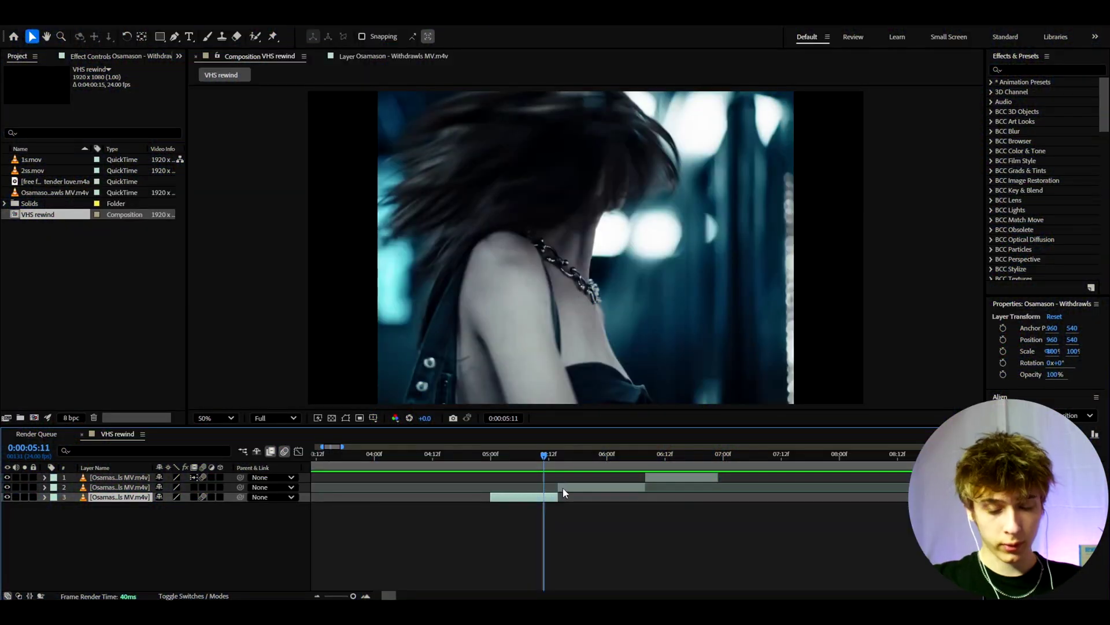
Step: Add an adjustment layer above the top clip, split it, and keep a short piece starting near 0:00:05:11
click(646, 482)
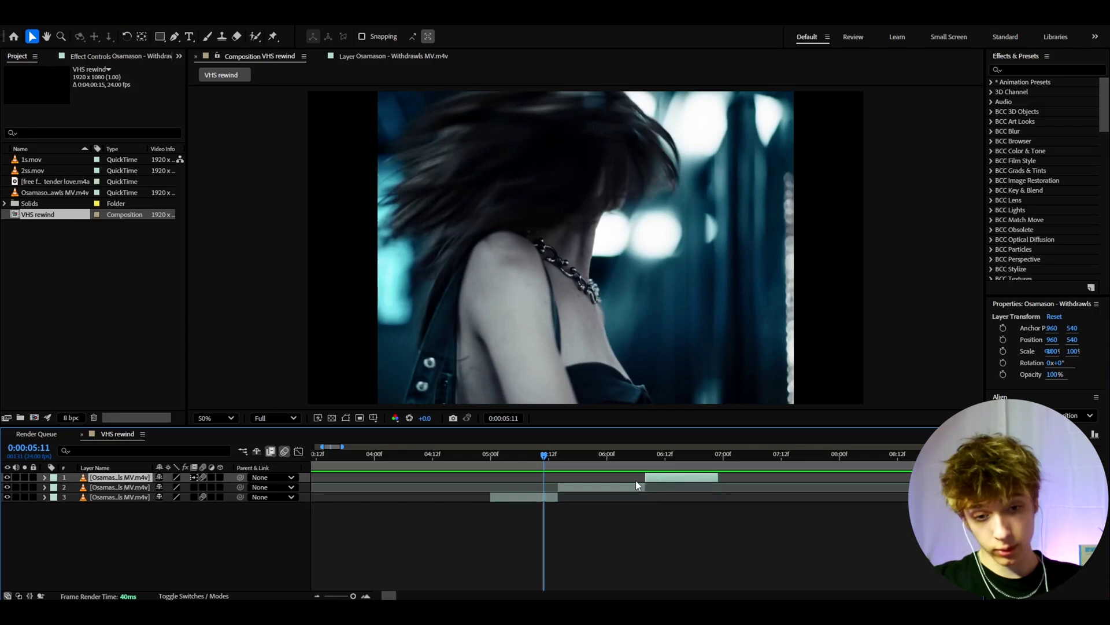
key(ctrl+alt+y)
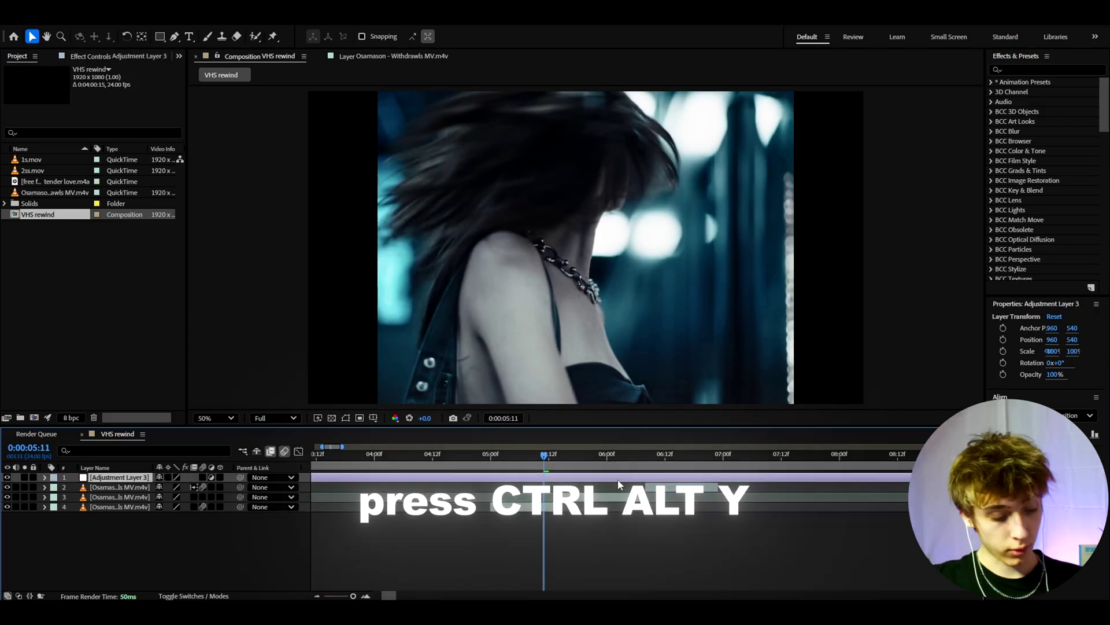
scroll(534, 489, up, 3)
key(ctrl+shift+d)
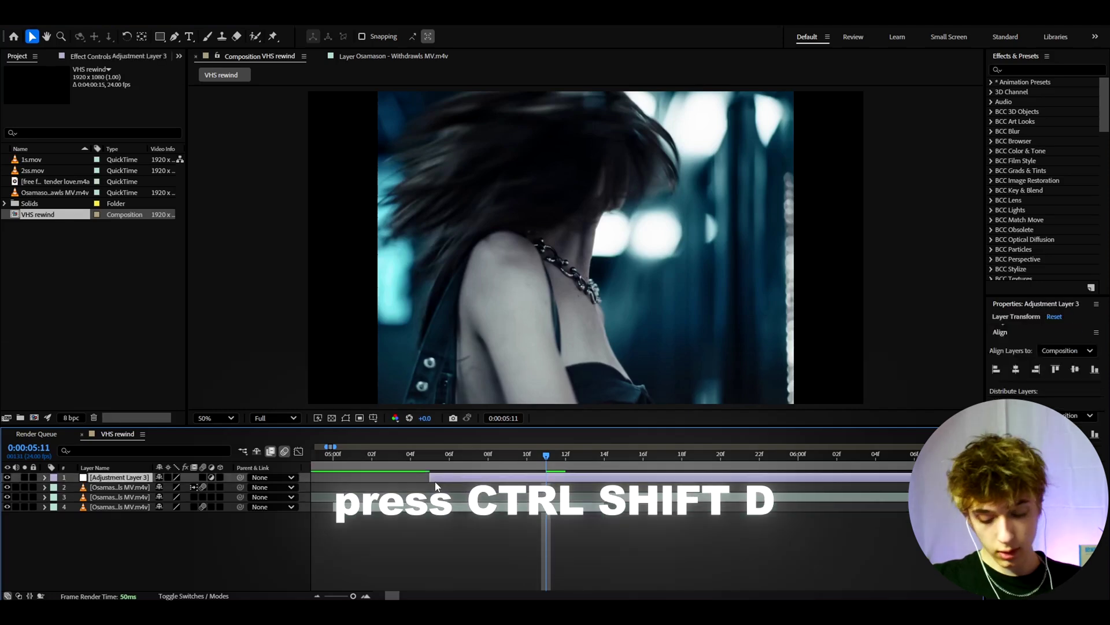
key(Delete)
drag(488, 481, 538, 473)
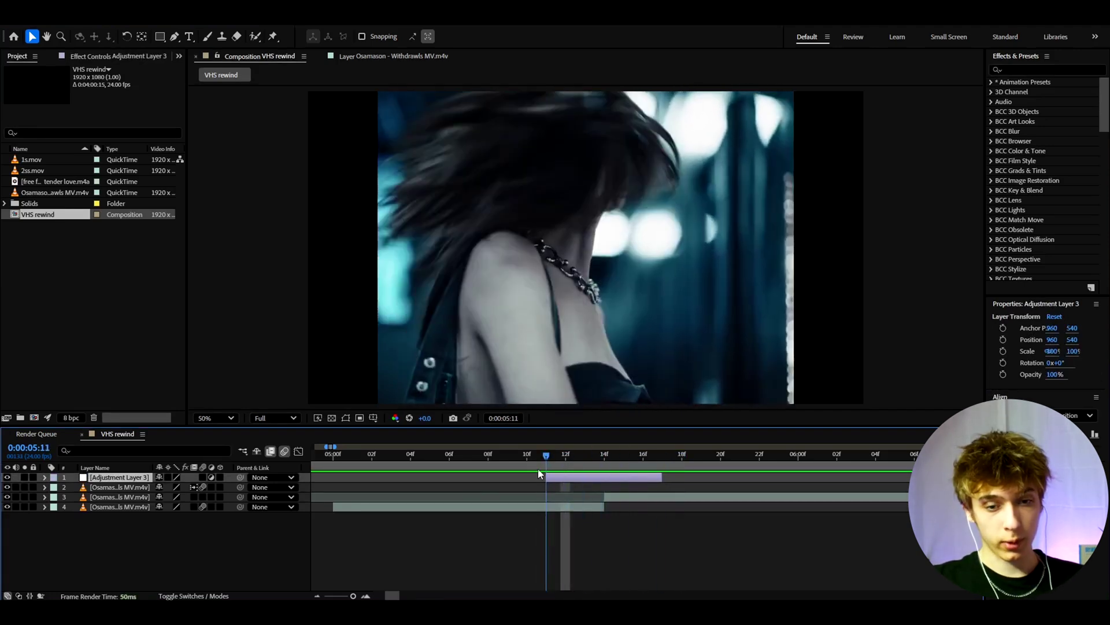
Step: Apply S_Shake to the adjustment layer and lower its Amplitude from 1.000 to 0.060
key(ctrl+space)
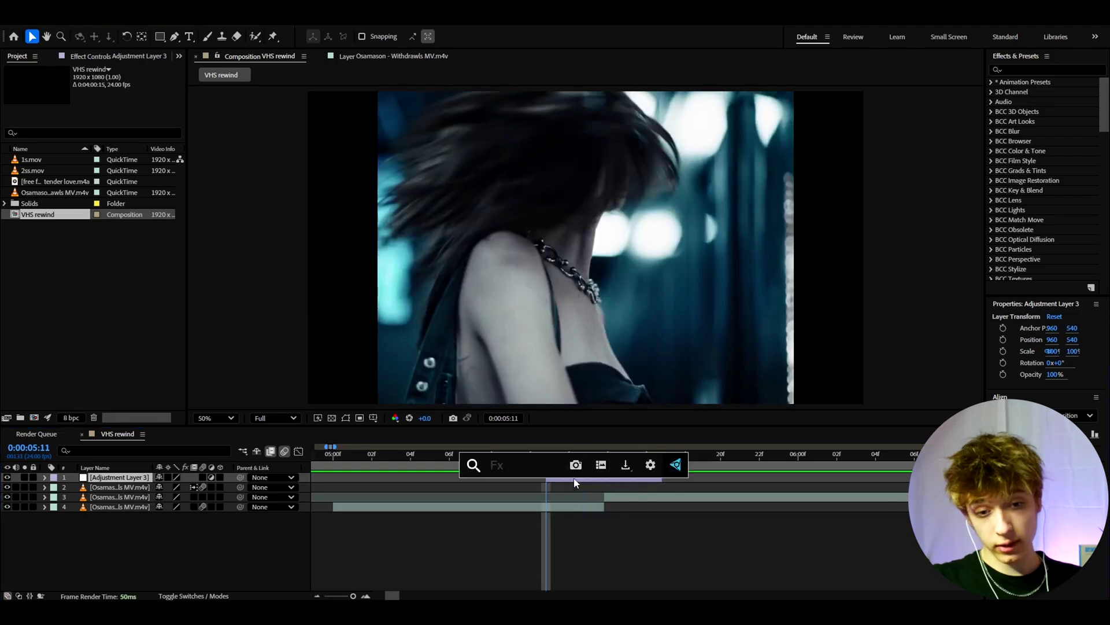
text(s_shake)
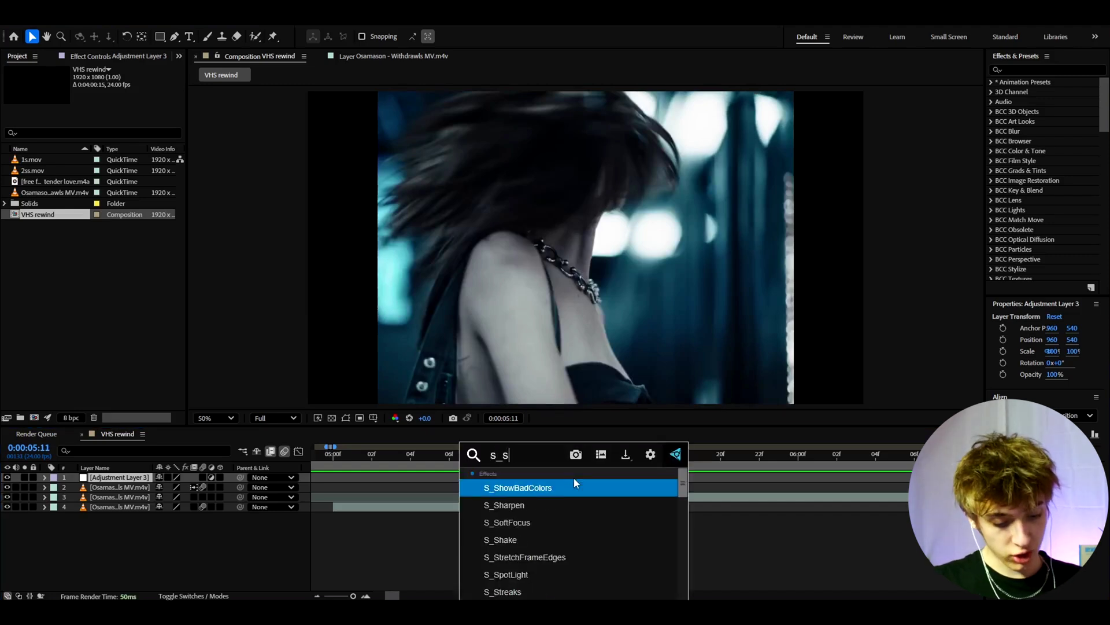
key(Return)
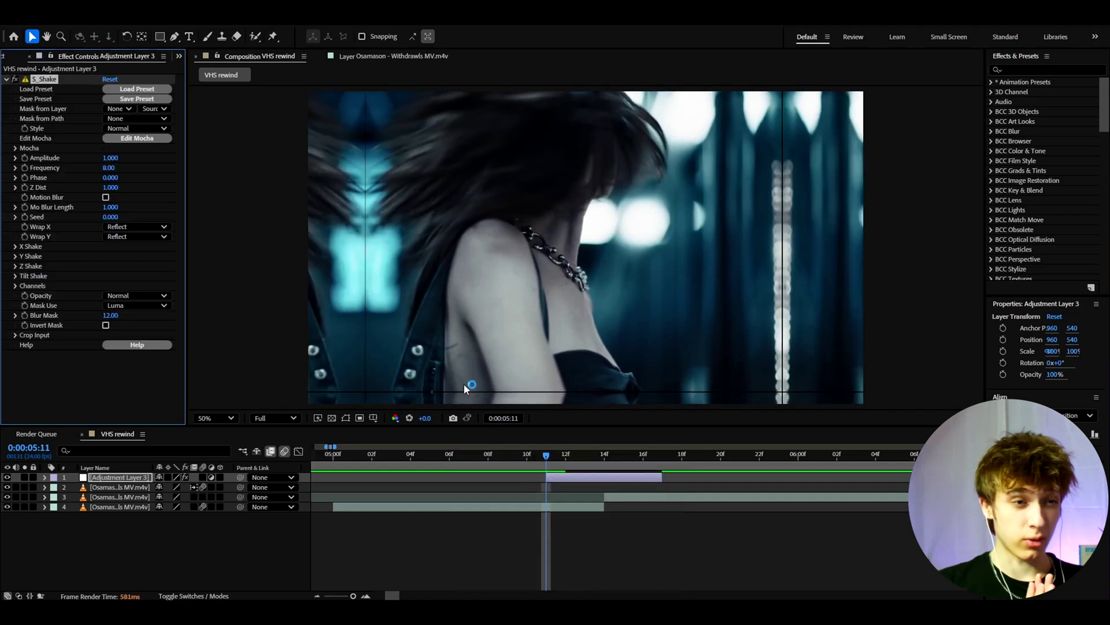
click(111, 158)
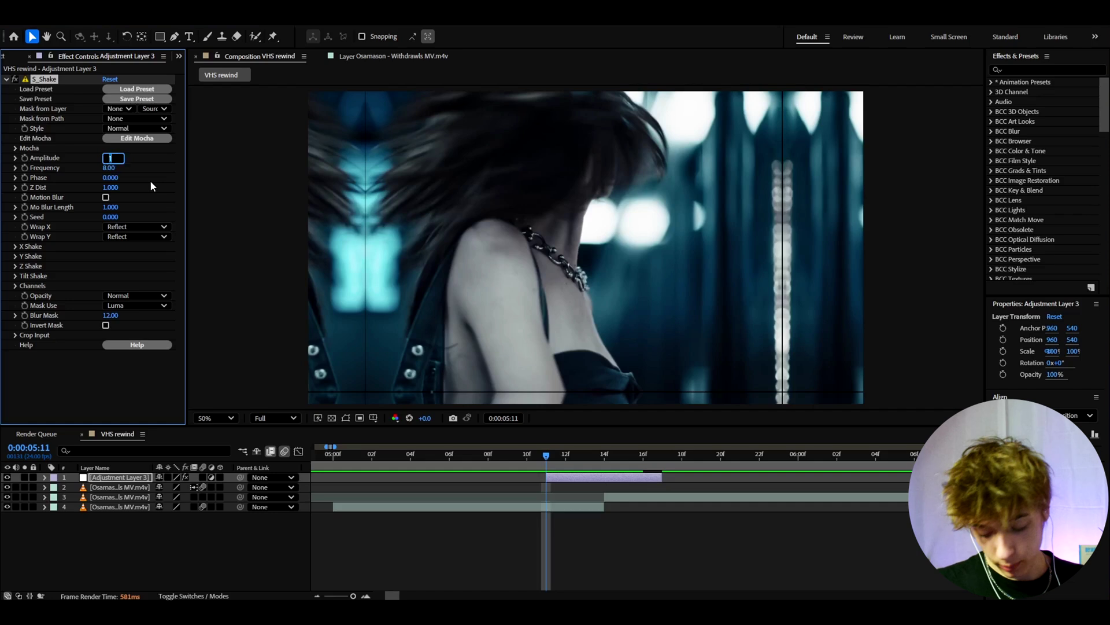
text(0.06)
key(Return)
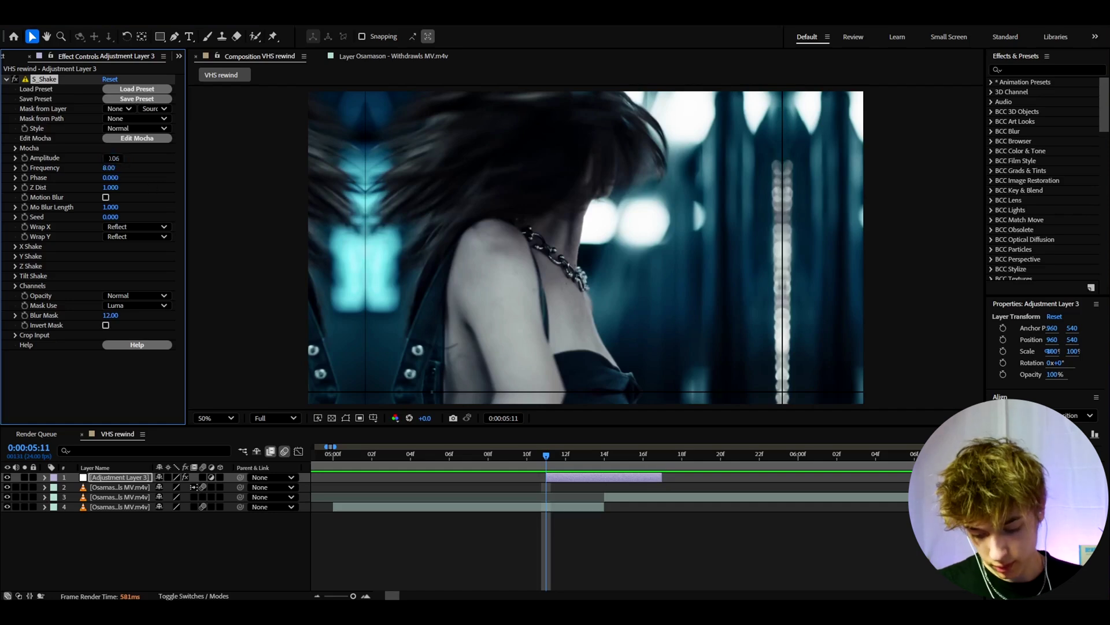
Step: Enable Motion Blur in S_Shake and apply S_TVDamage to the adjustment layer
click(106, 197)
click(557, 481)
key(ctrl+space)
text(s)
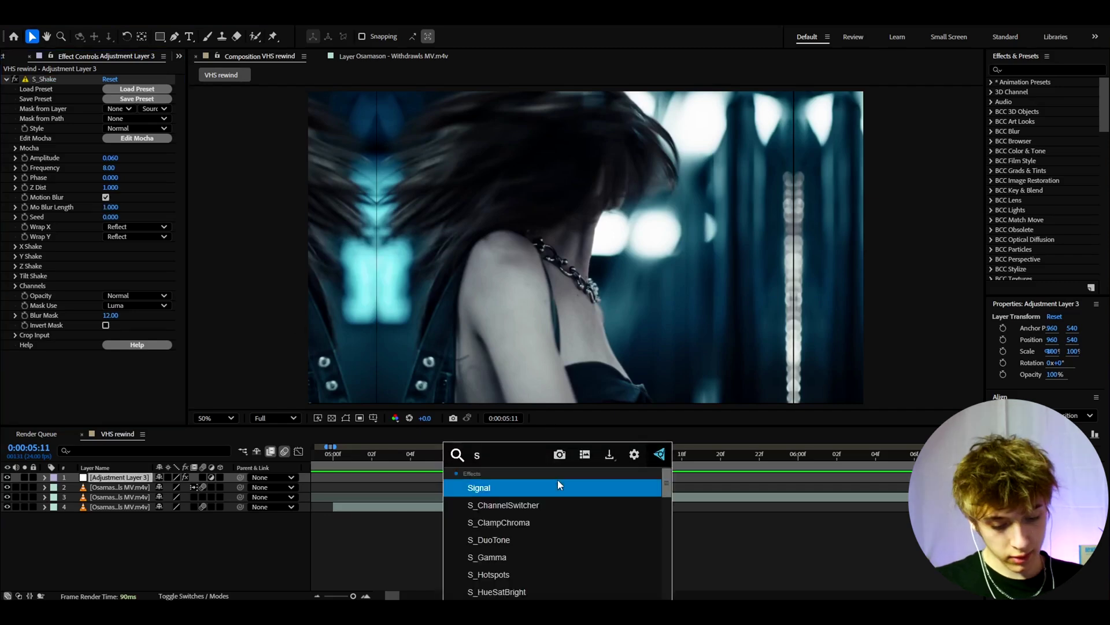
text(_tvdamage)
key(Return)
Step: Set TVDamage Reception Master to 0.300 and Fast Forward Amount to 2.740
click(112, 158)
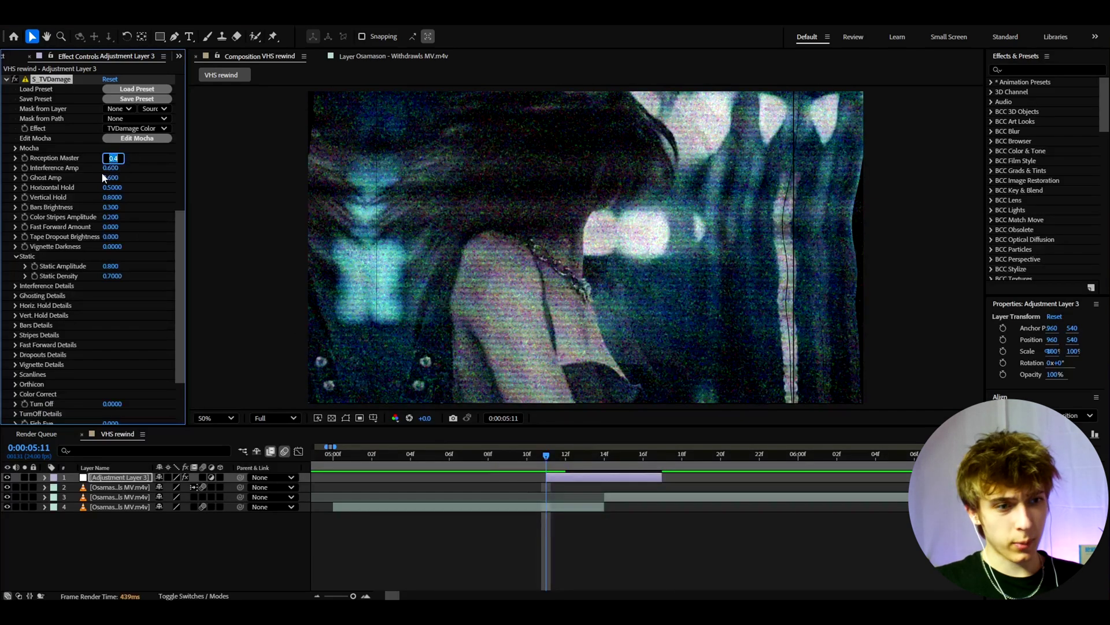
text(0.3)
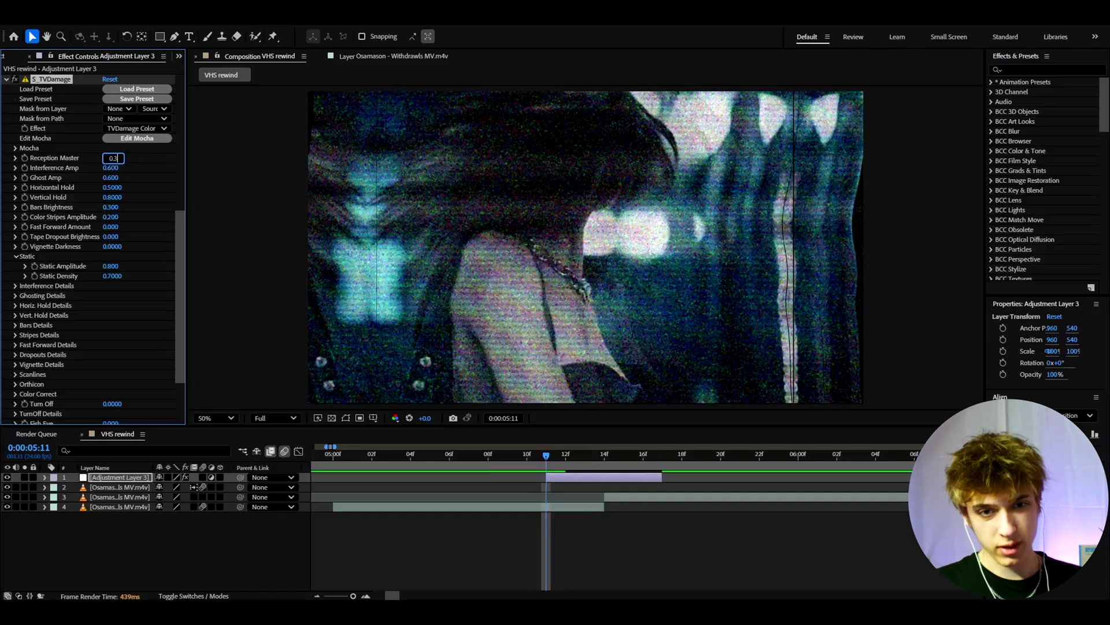
click(110, 227)
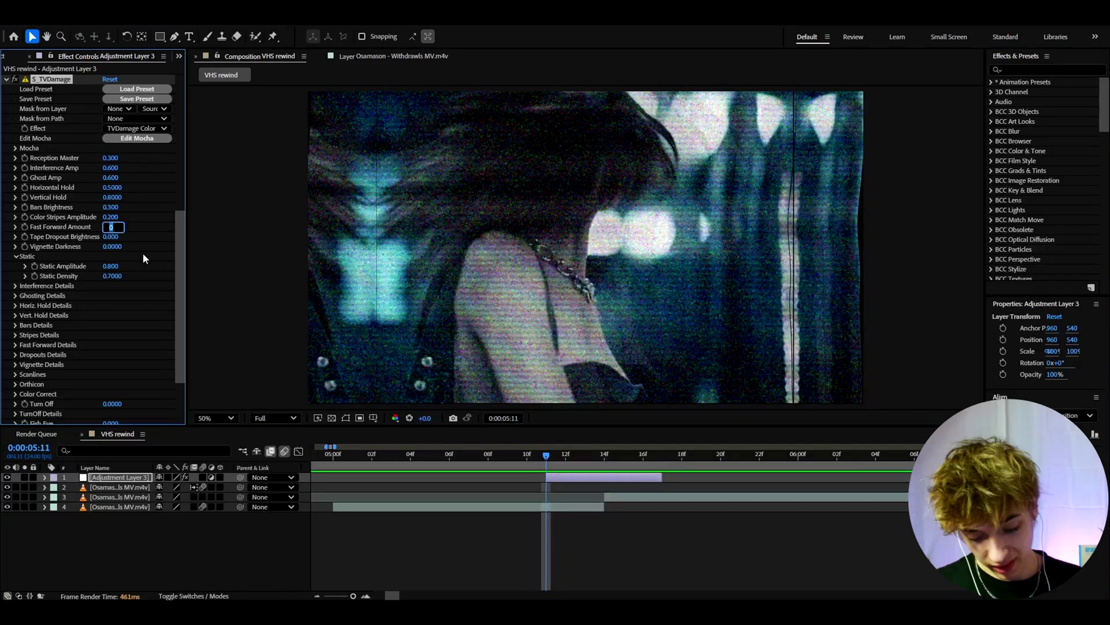
text(2.74)
key(Return)
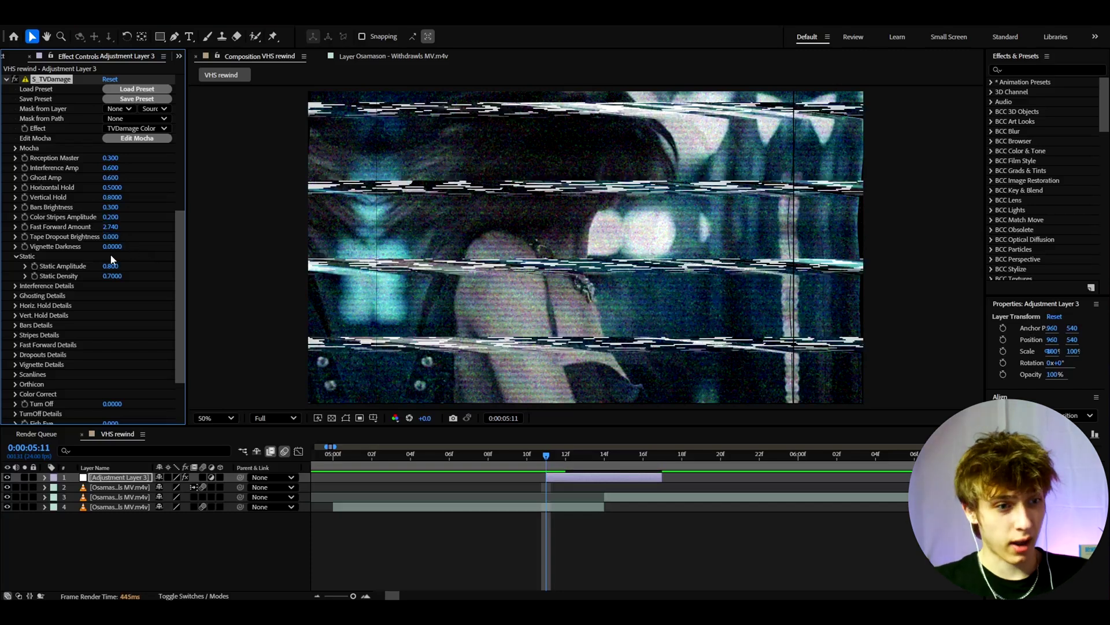
Step: In Fast Forward Details, set Band Frequency 3.00, Band Shift 0.390 and Band Height 0.3000, undoing a stray scrub
click(15, 345)
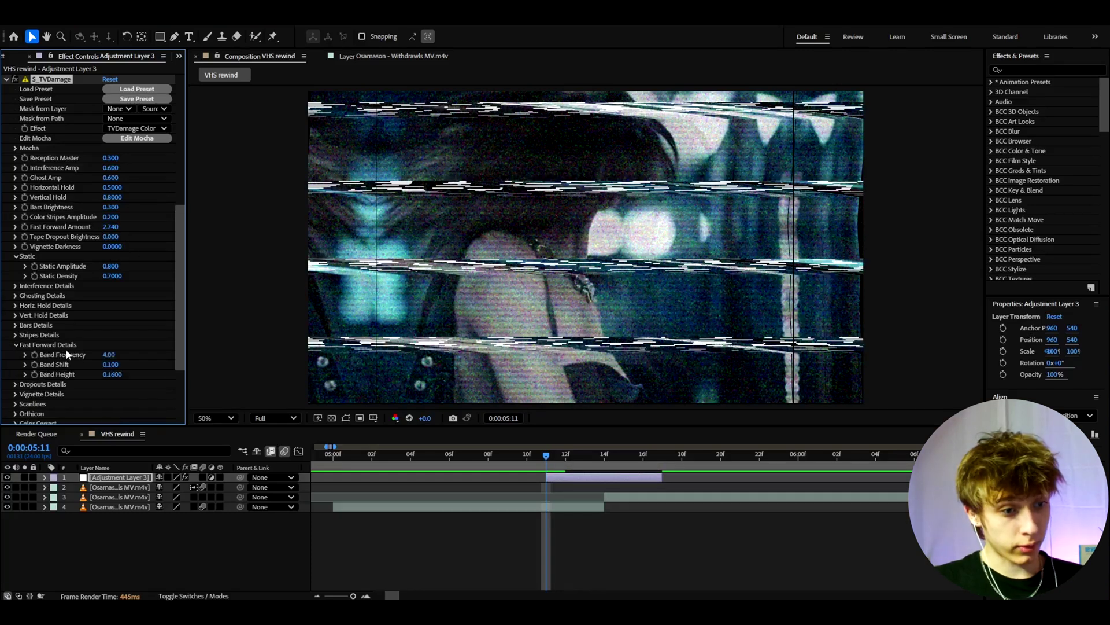
click(107, 355)
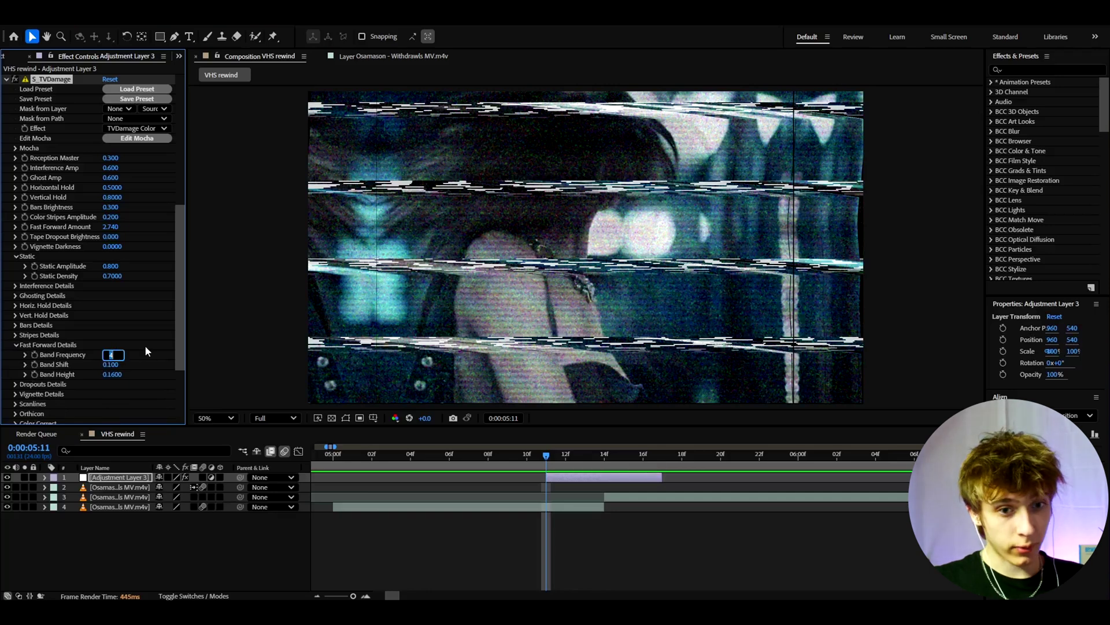
text(3)
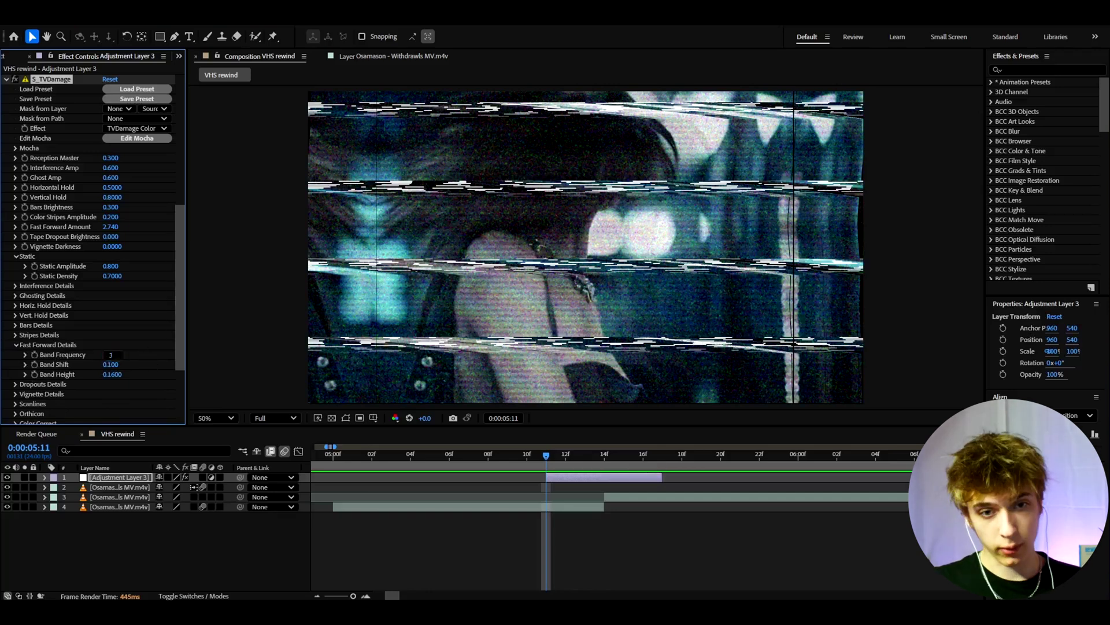
key(Return)
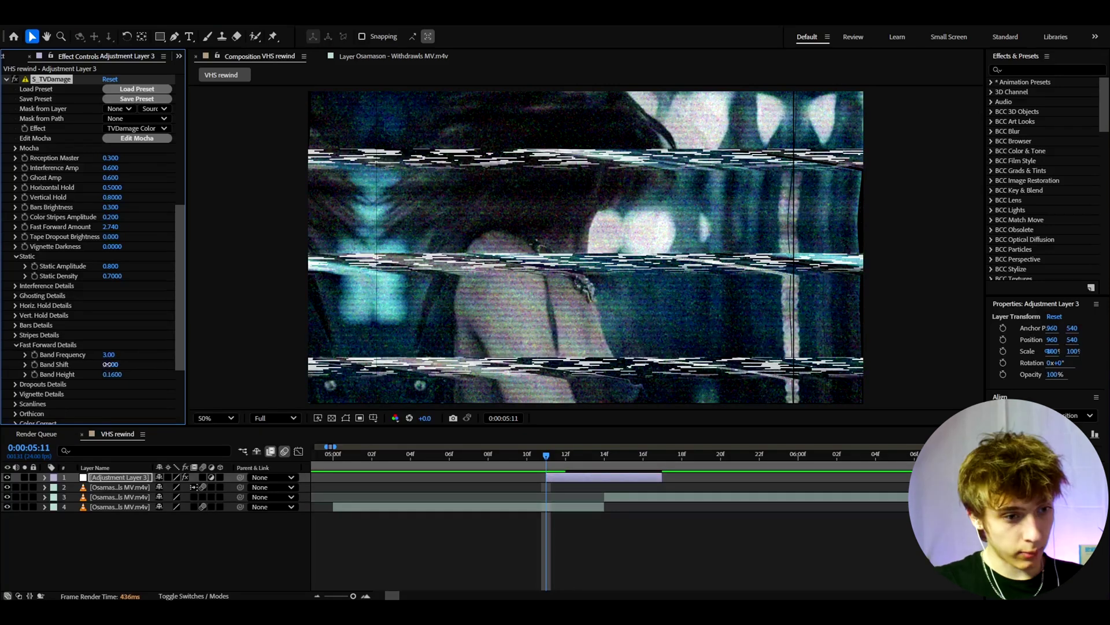
click(111, 365)
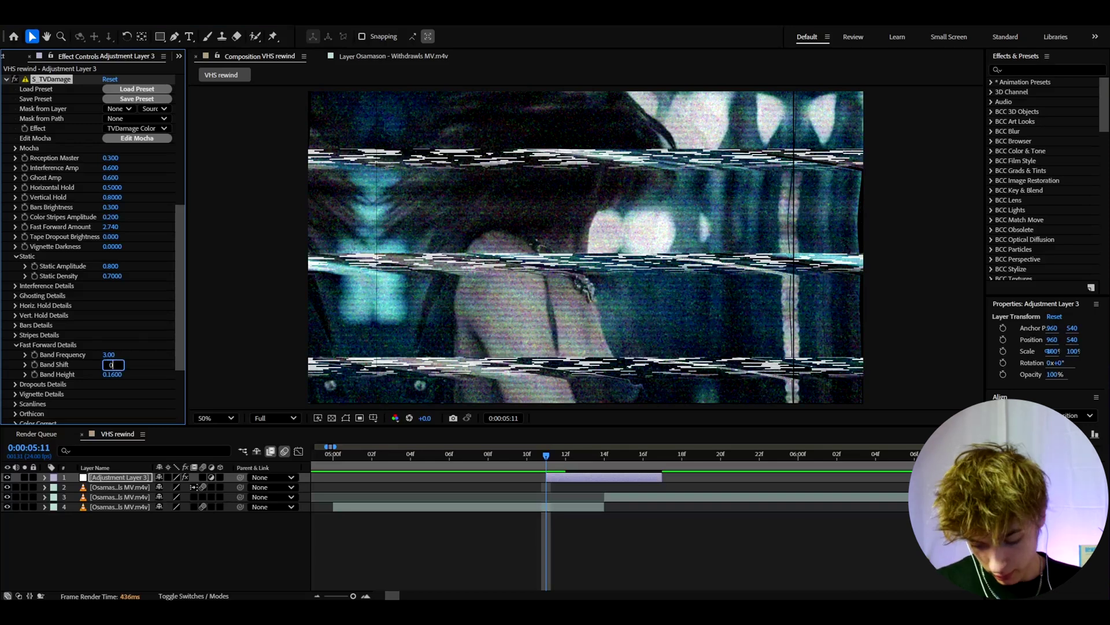
text(0.3)
key(Return)
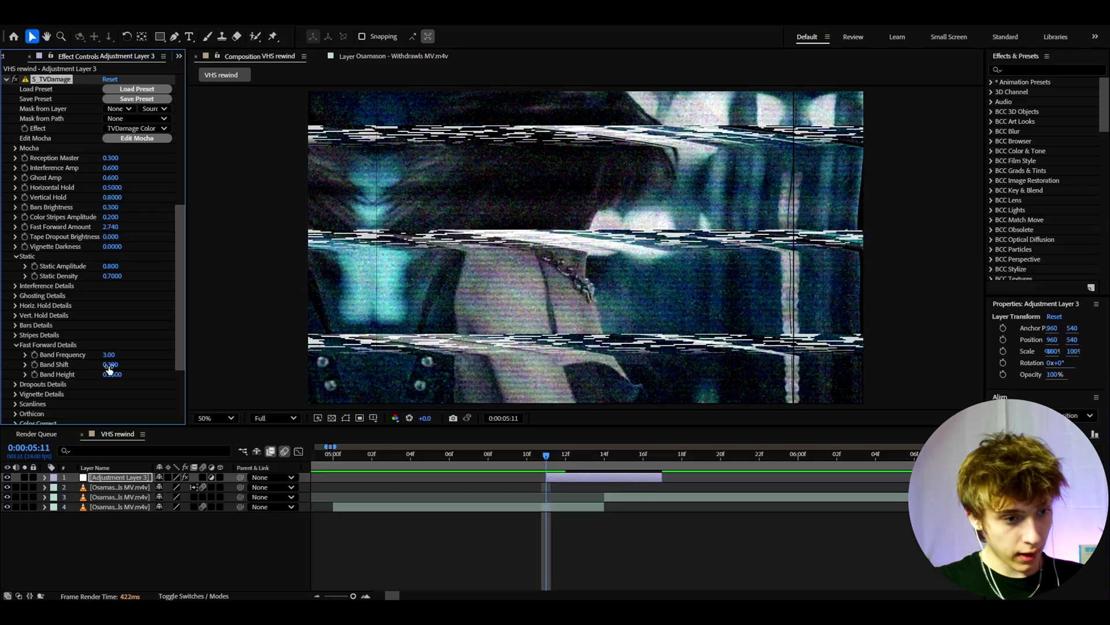
click(113, 374)
text(0)
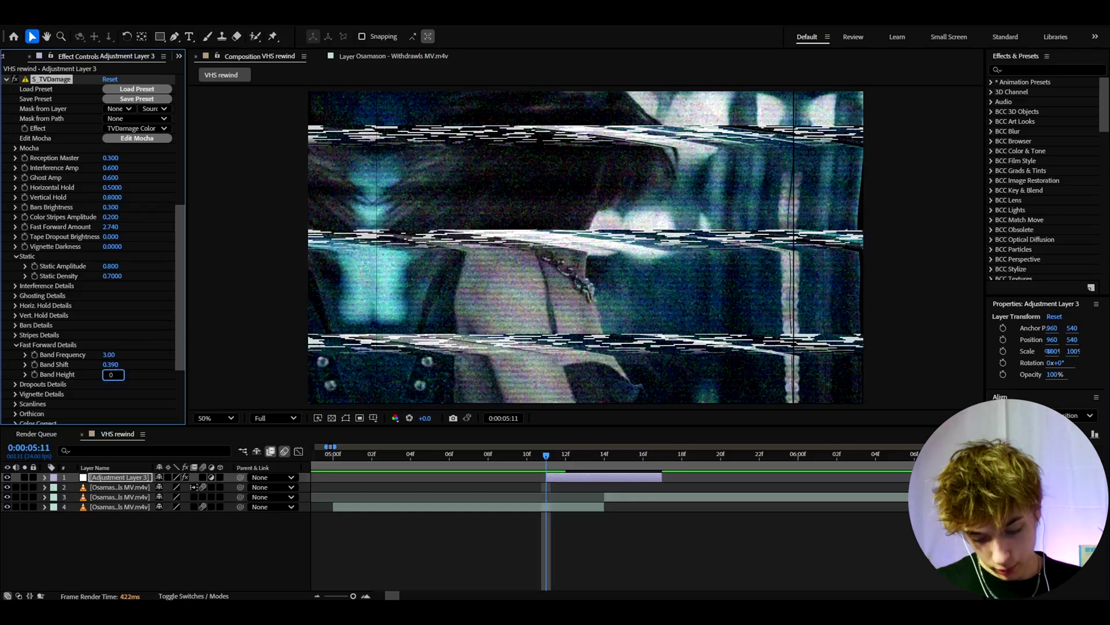
text(.3)
key(Return)
drag(109, 354, 107, 356)
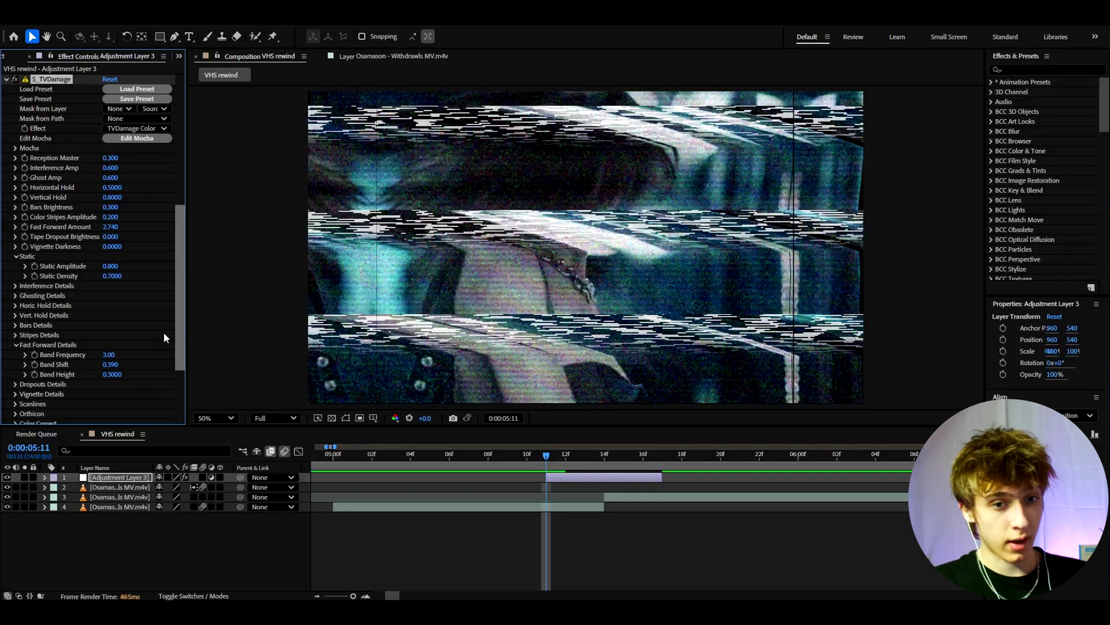
key(ctrl+z)
key(ctrl+z)
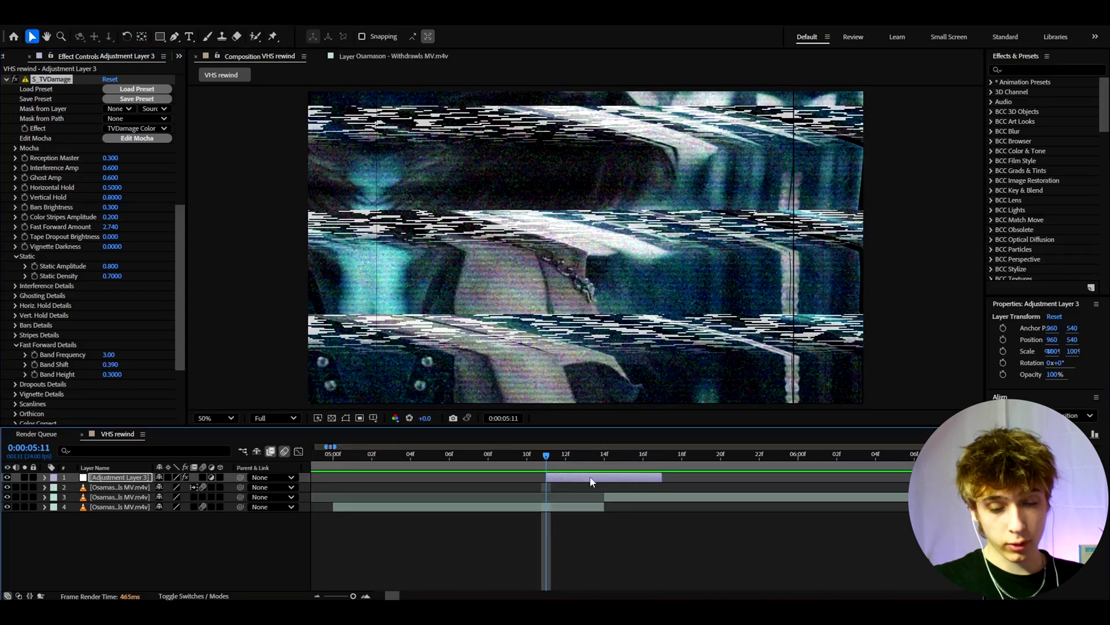
Step: Apply Universe uni.VHS to Adjustment Layer 3 and load its Aged VHS preset
key(ctrl+space)
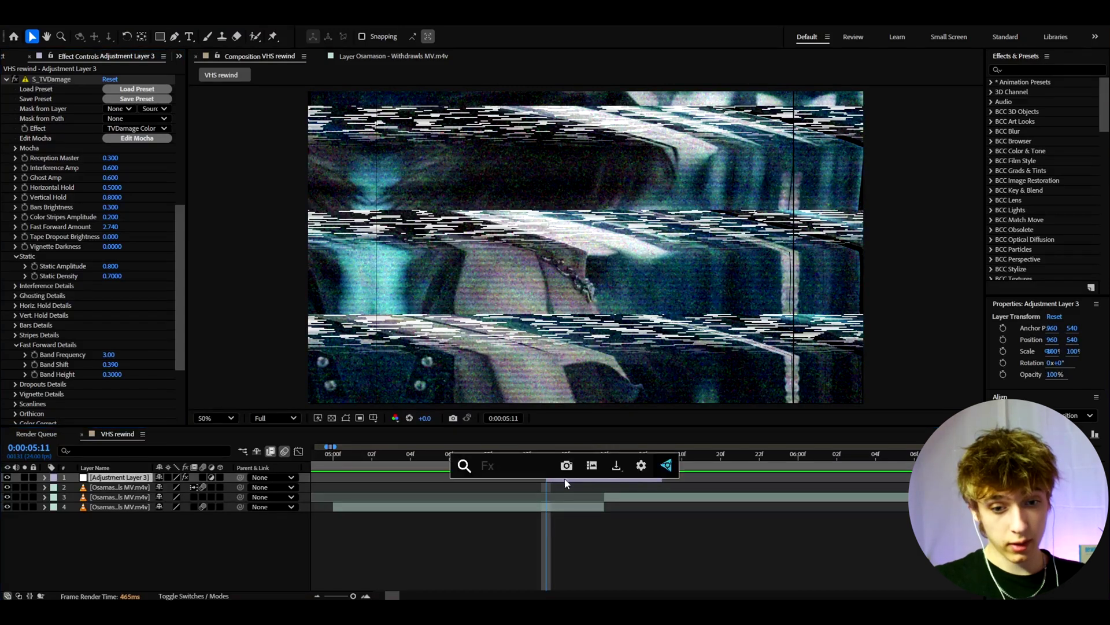
text(uni.vhs)
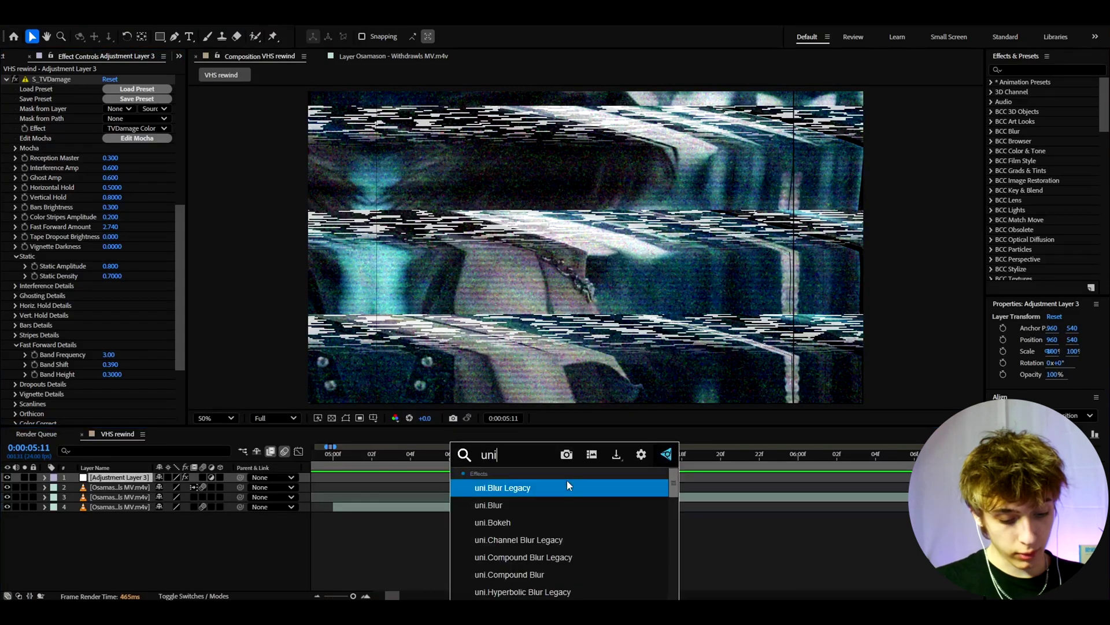
key(Return)
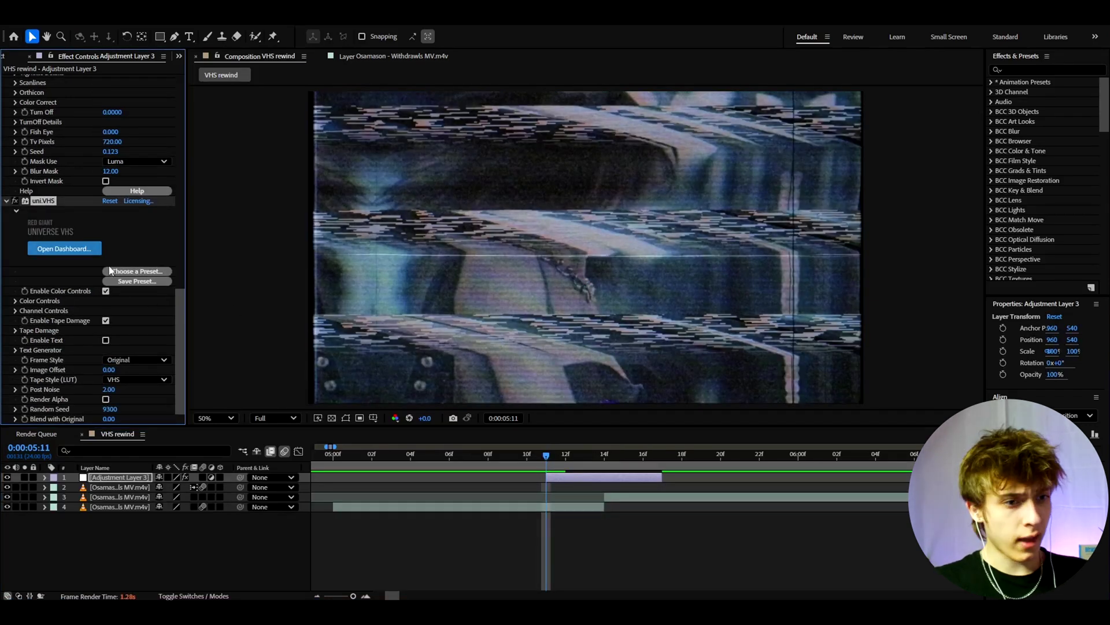
click(128, 272)
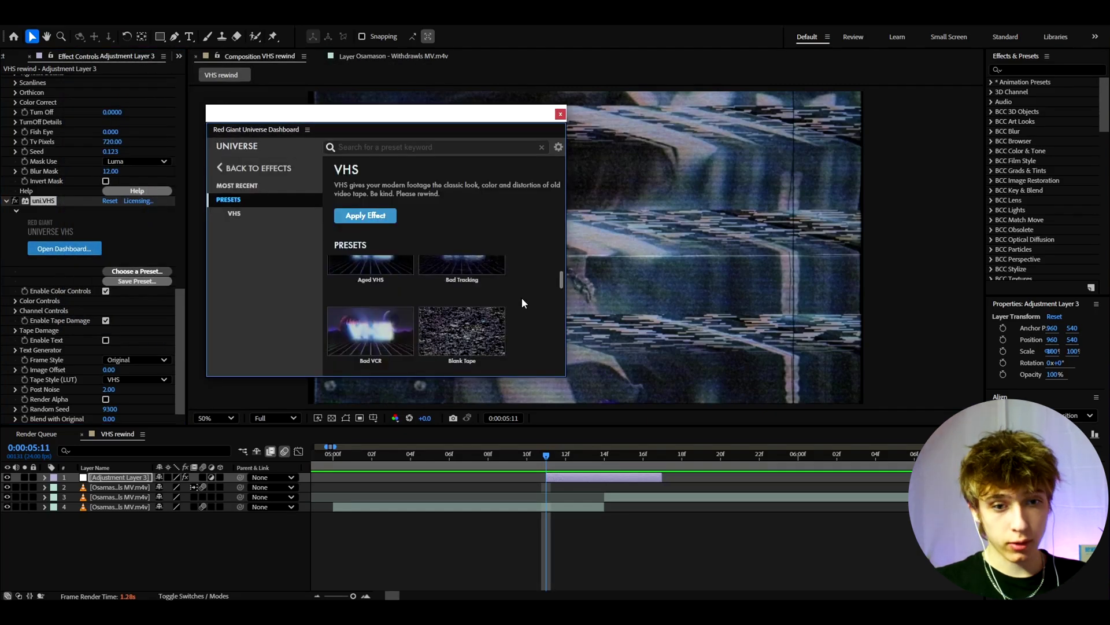
scroll(521, 297, up, 1)
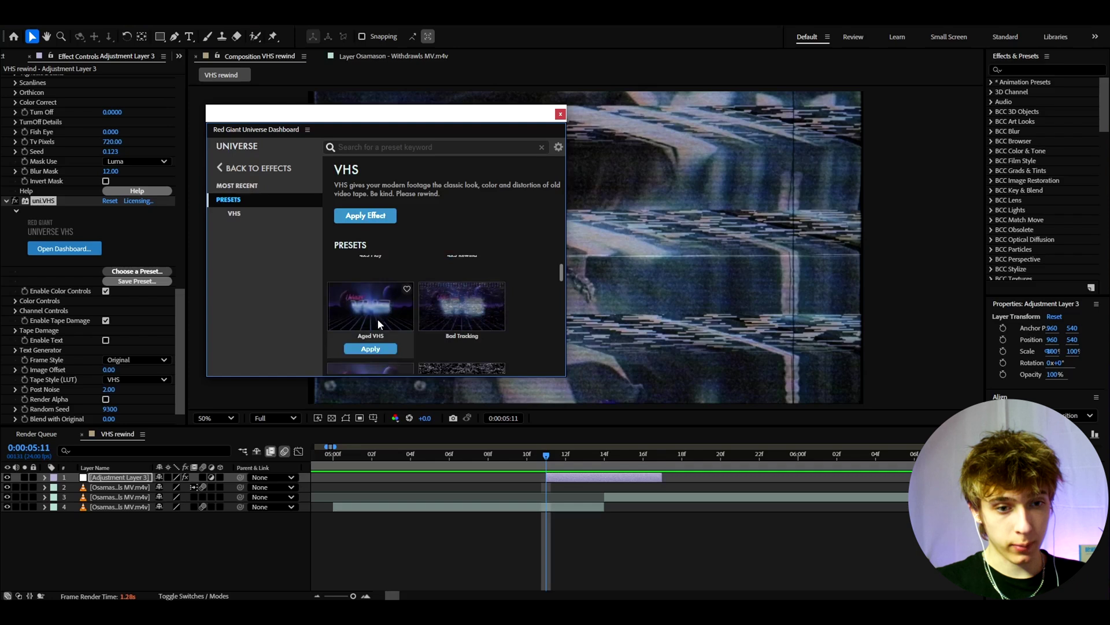
click(371, 350)
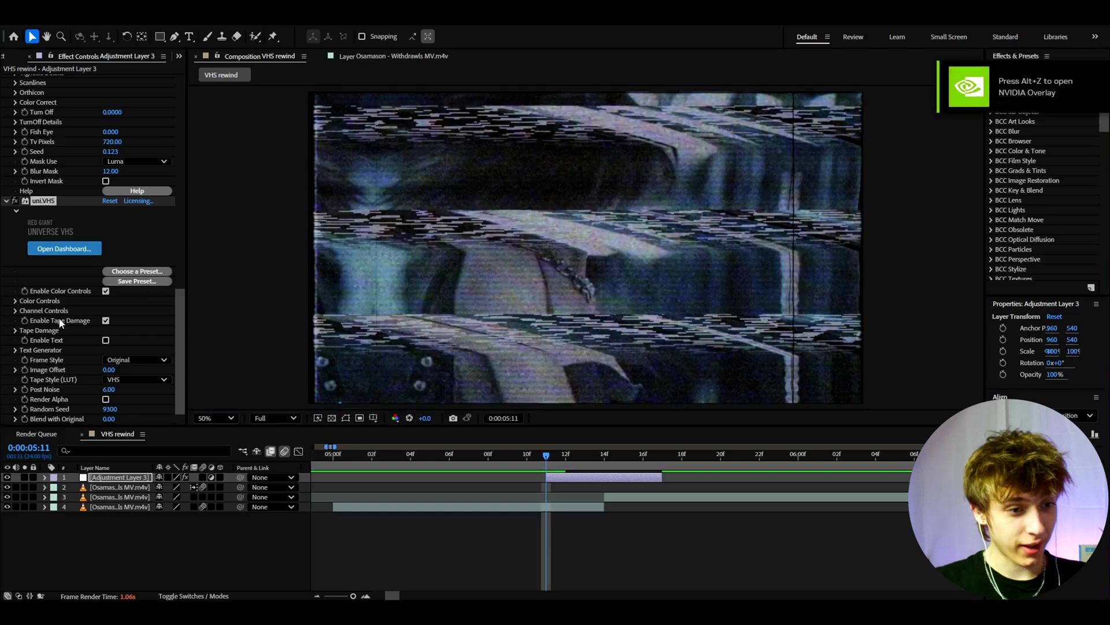
Step: Set uni.VHS Frame Style to 4x3, enable the text overlay, and set Status Text to REWIND
click(122, 361)
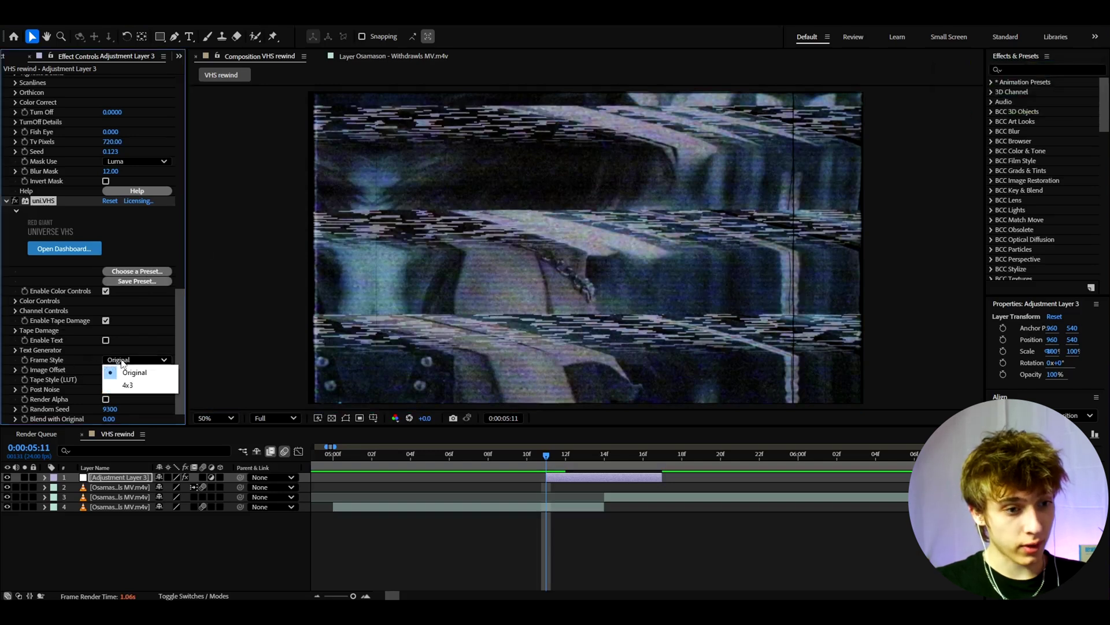
click(125, 386)
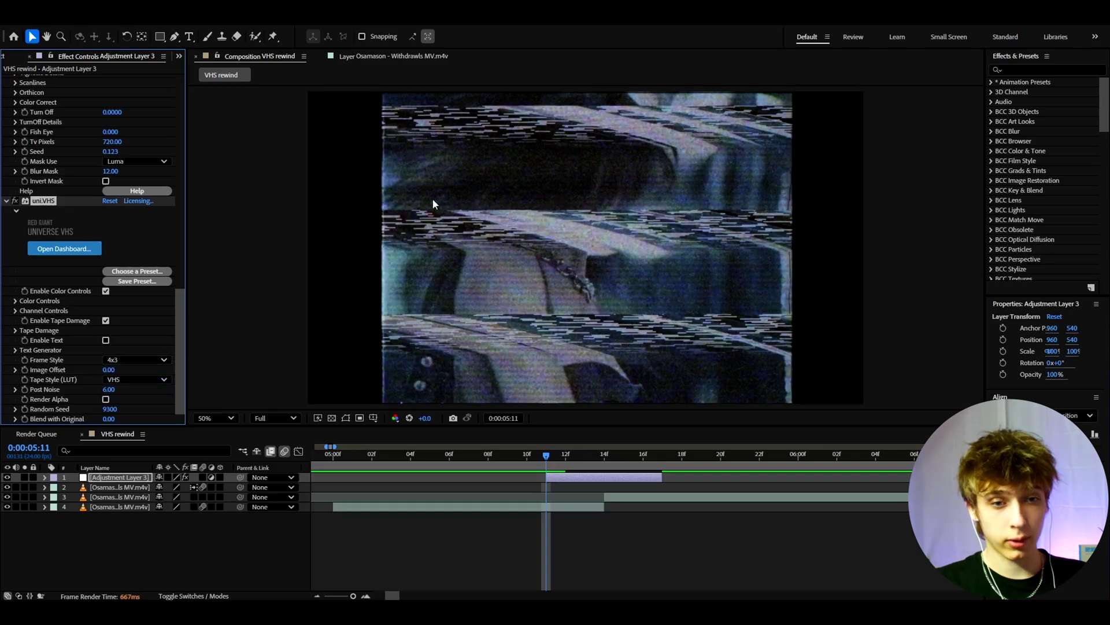
click(105, 340)
click(15, 350)
scroll(14, 355, down, 1)
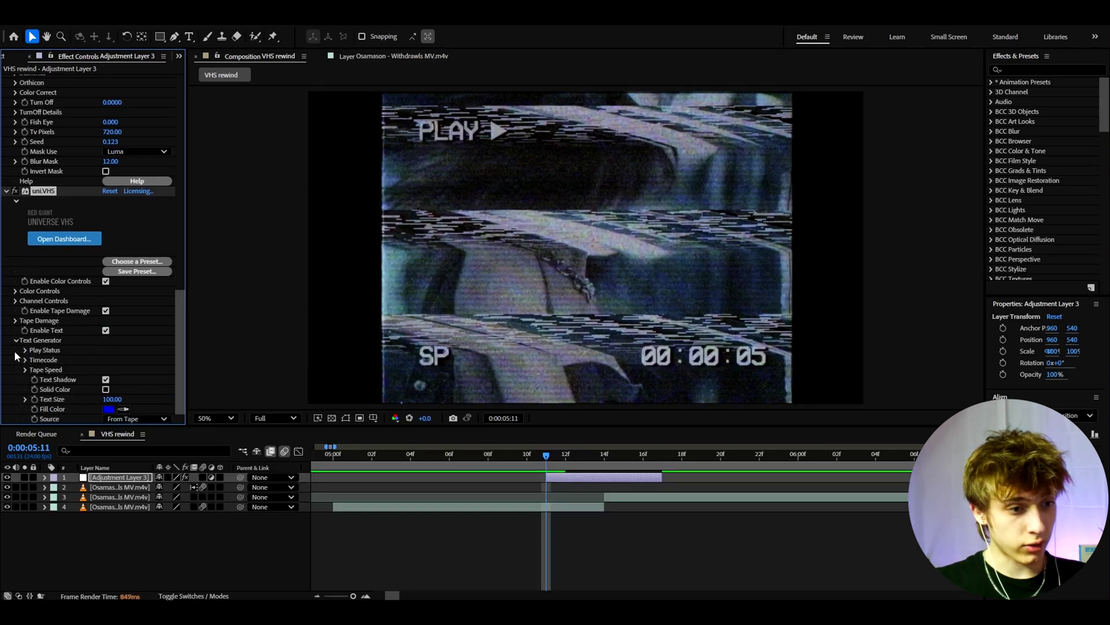
scroll(74, 343, down, 2)
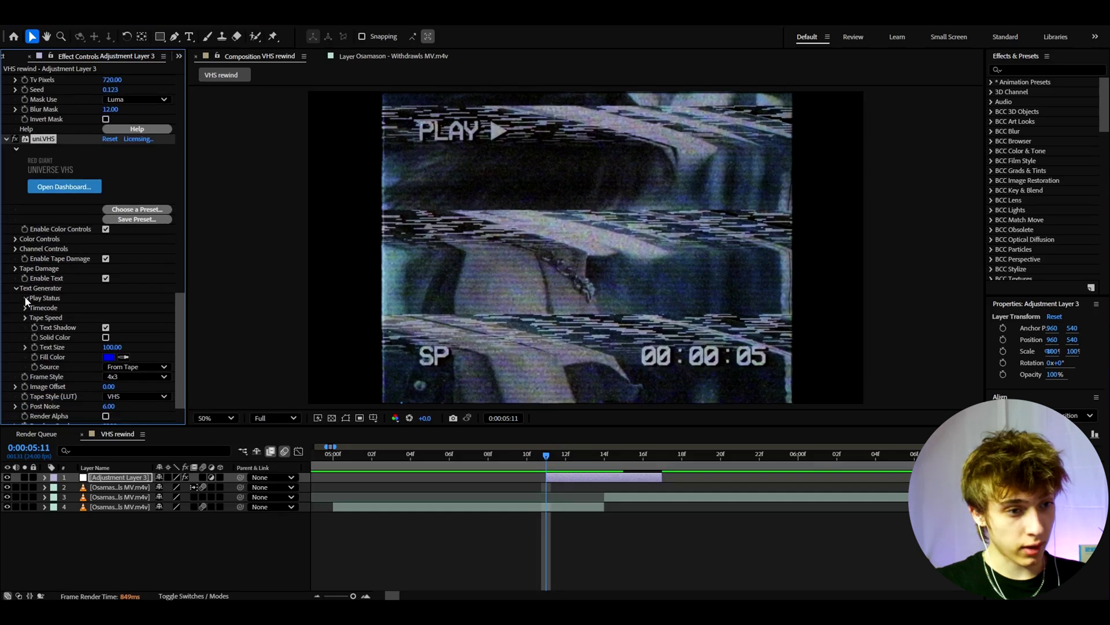
click(25, 298)
click(136, 327)
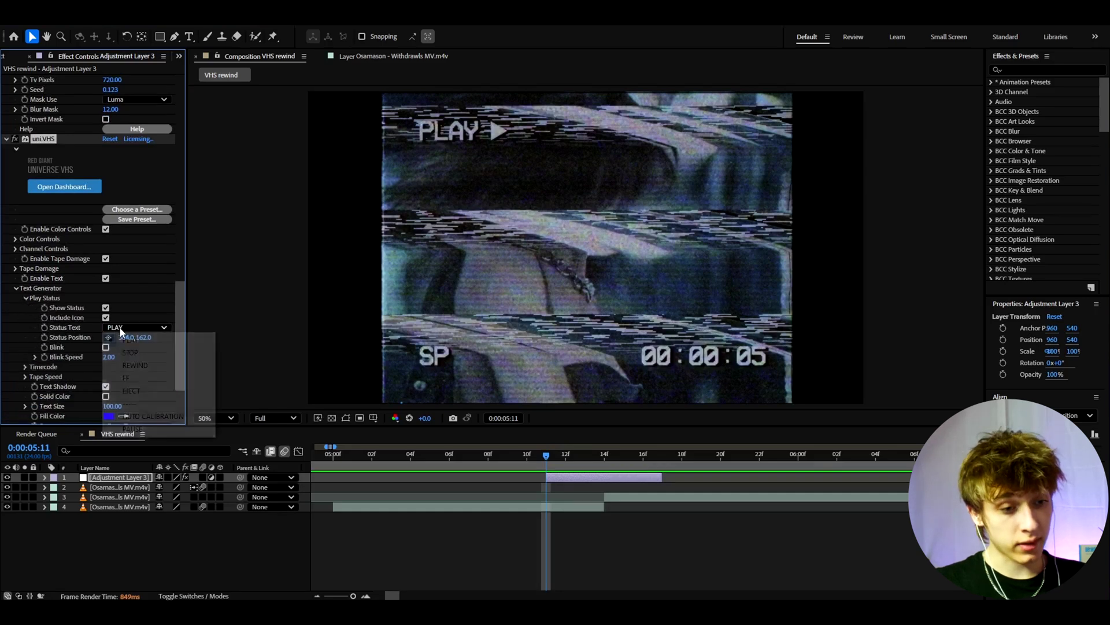
click(126, 365)
Step: Hide the timecode counter and the SP tape-speed label in the VHS overlay
click(25, 367)
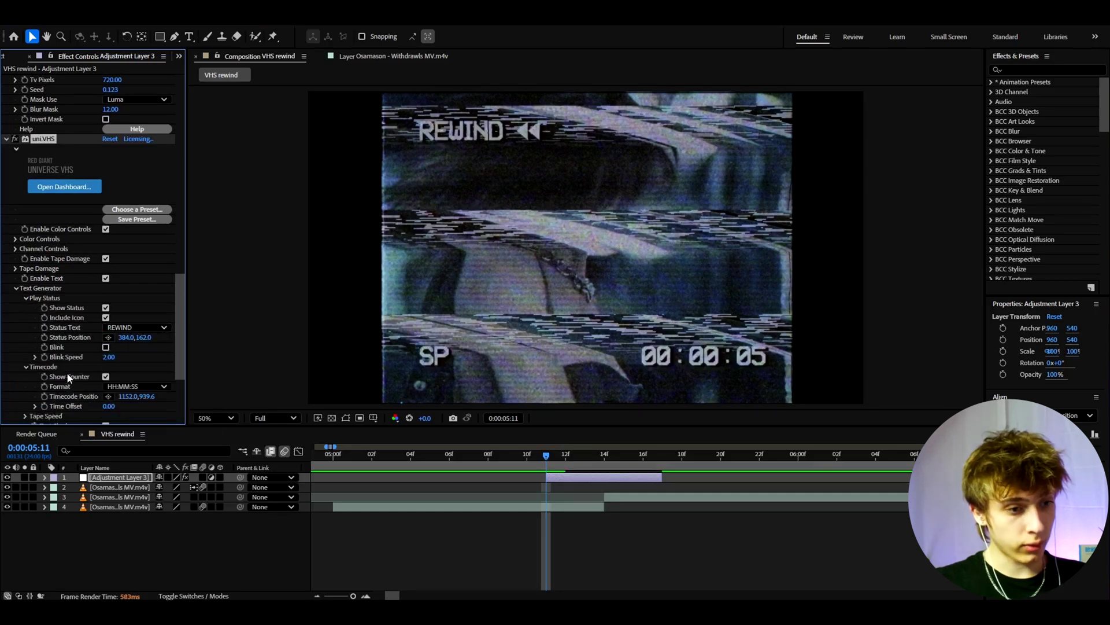
scroll(22, 332, down, 3)
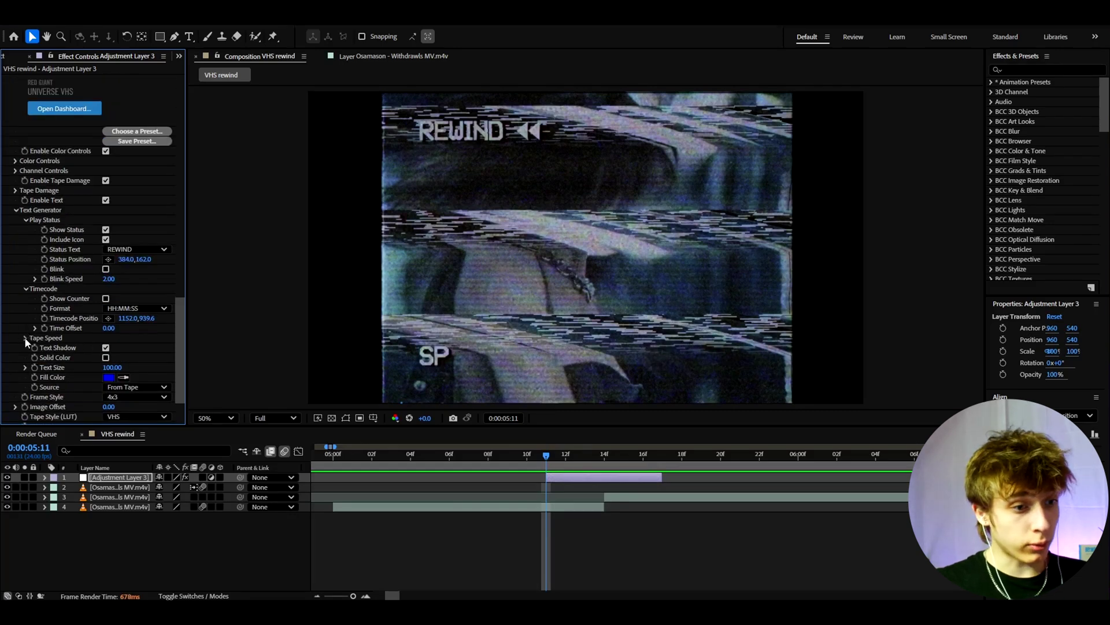
click(26, 339)
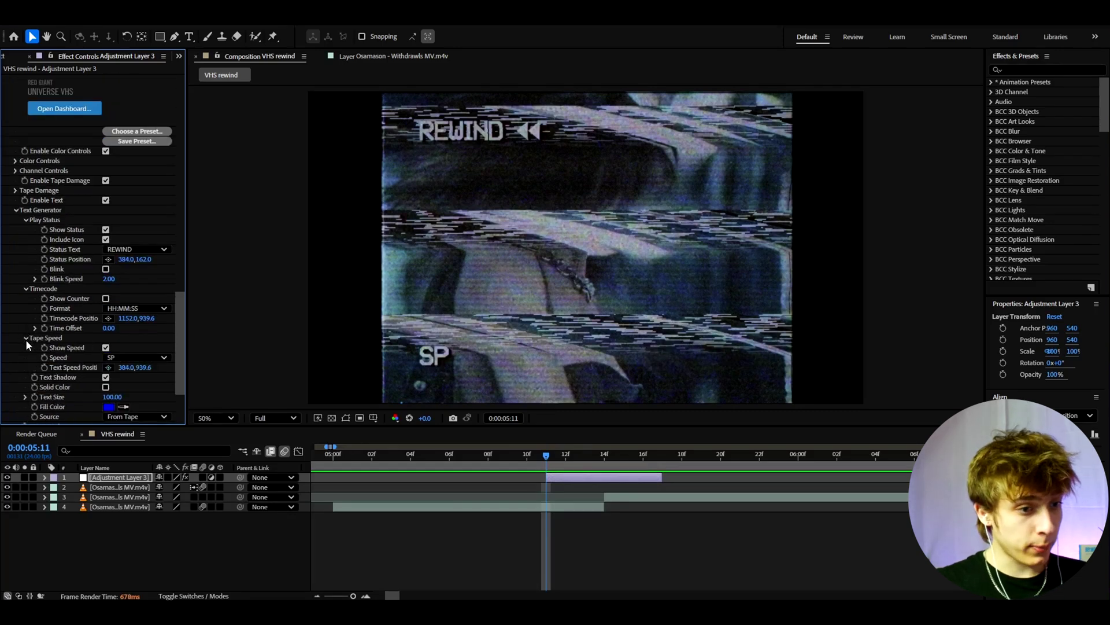
click(106, 348)
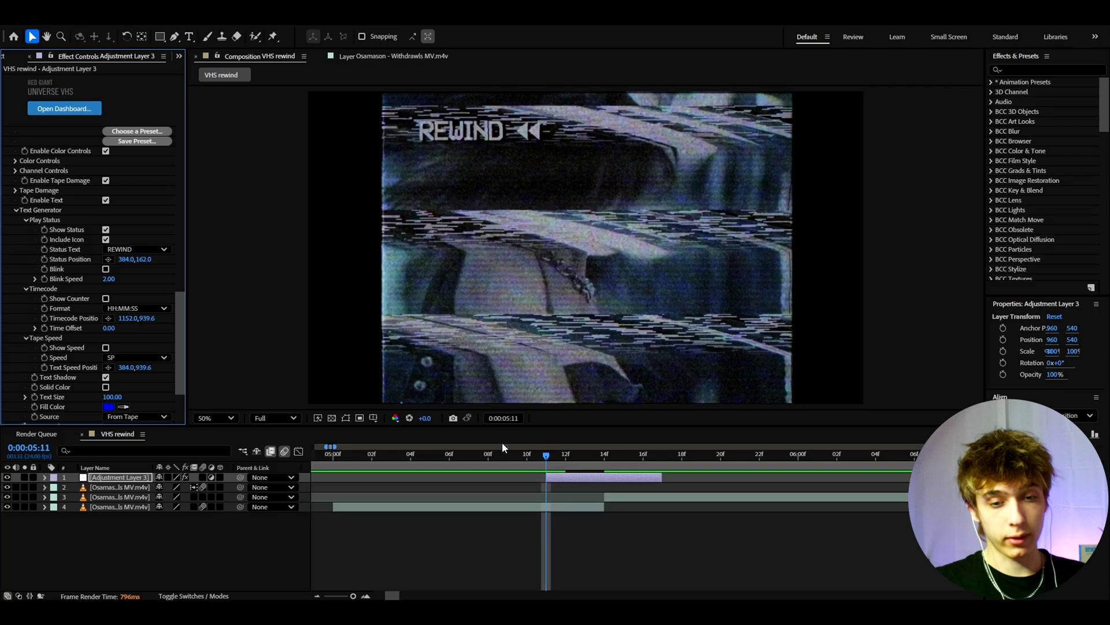
click(560, 456)
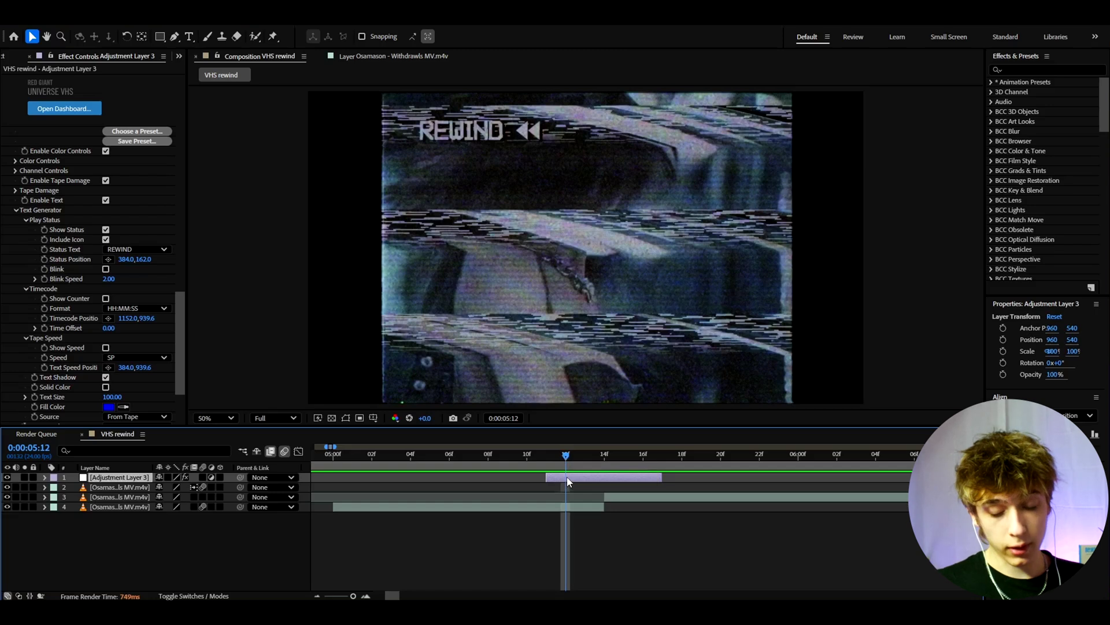
Step: Apply the Signal effect to Adjustment Layer 3
key(ctrl+space)
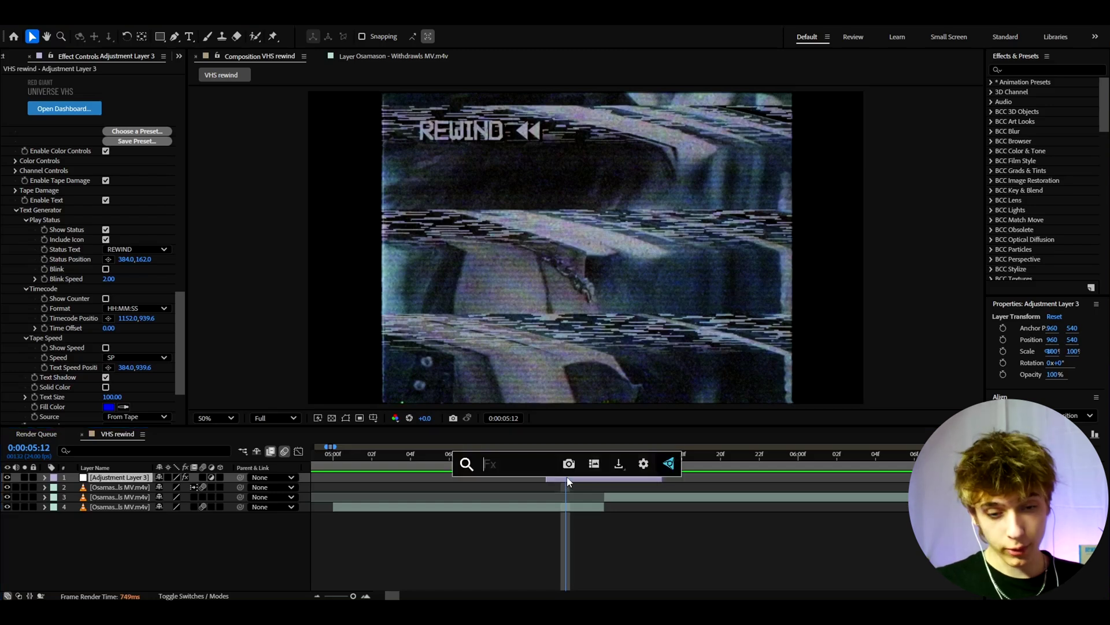
text(signal)
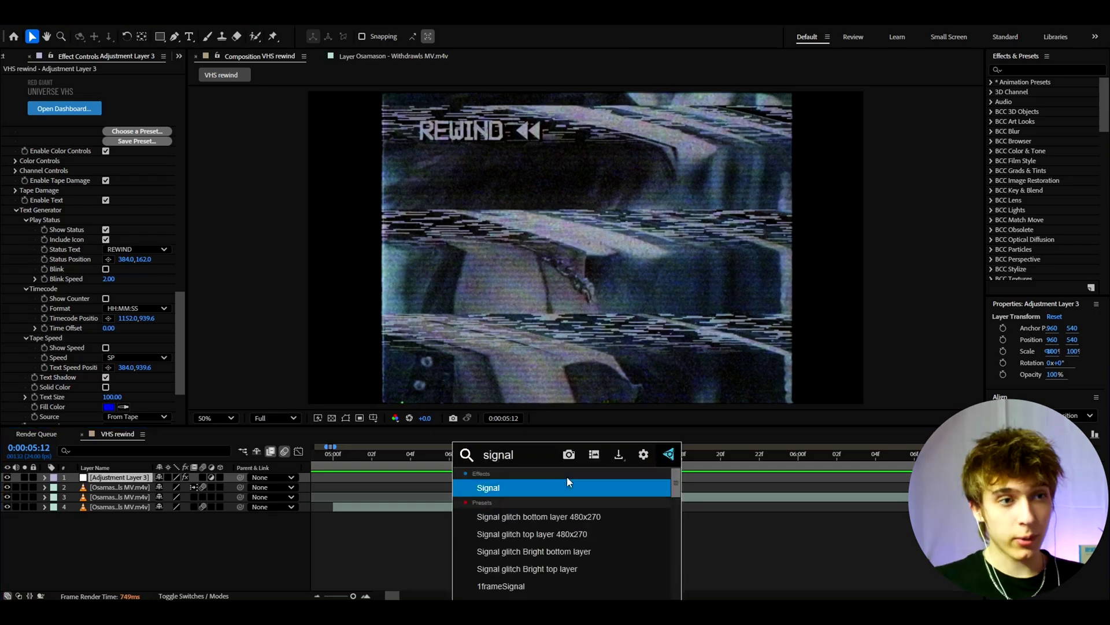
click(489, 487)
scroll(47, 237, up, 5)
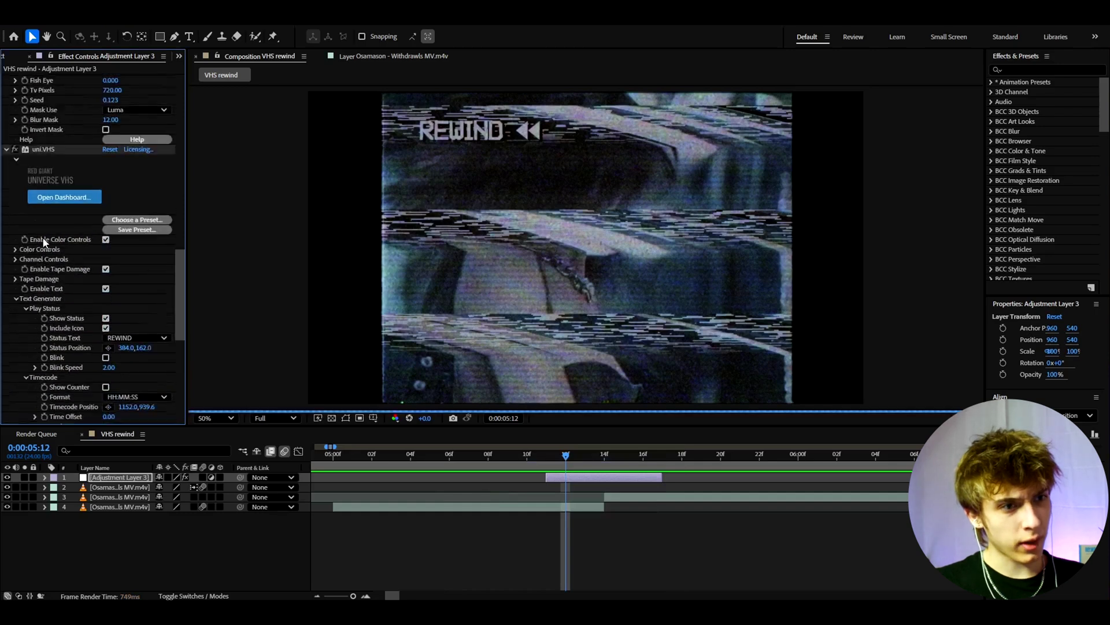
scroll(48, 234, up, 3)
scroll(62, 243, down, 10)
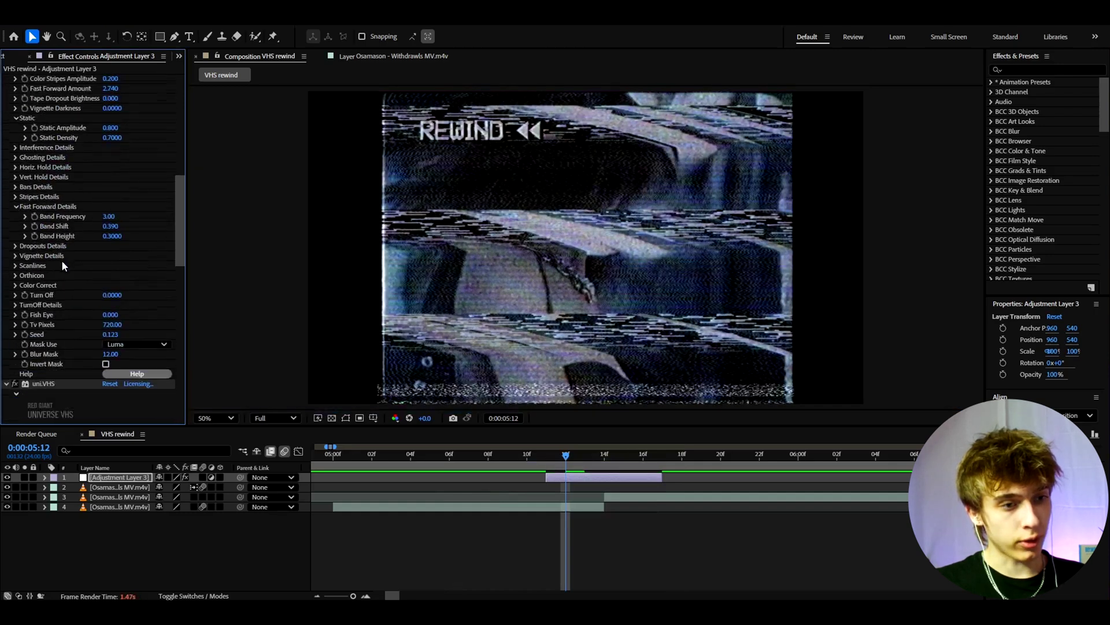
drag(176, 237, 179, 395)
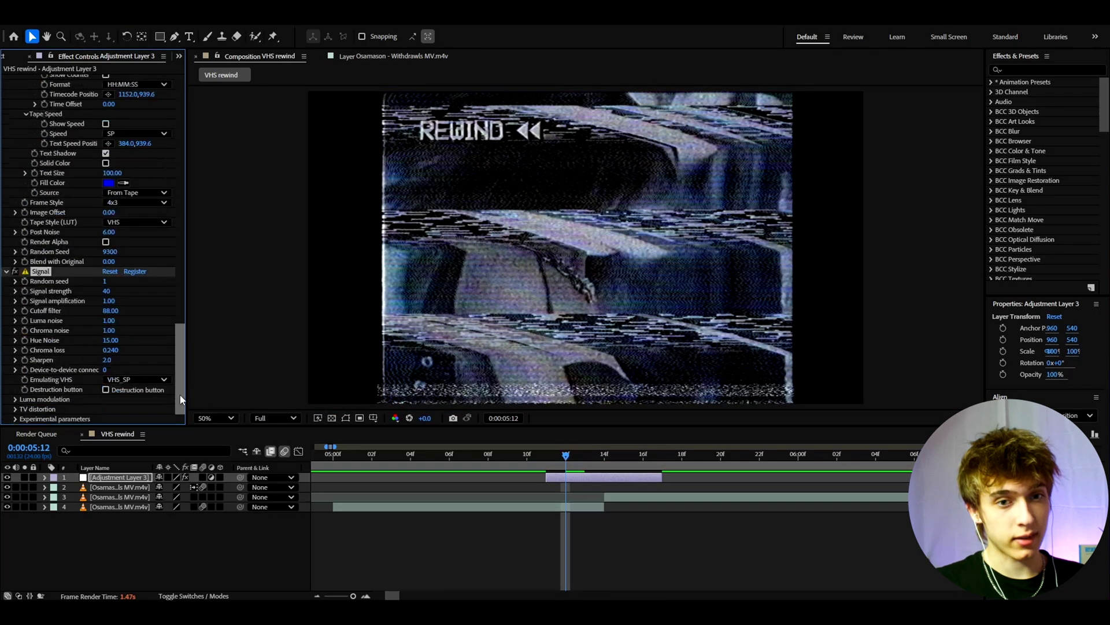
Step: Turn off Signal's luma modulation and tape errors, and set Signal strength to 3
click(15, 399)
scroll(14, 403, down, 3)
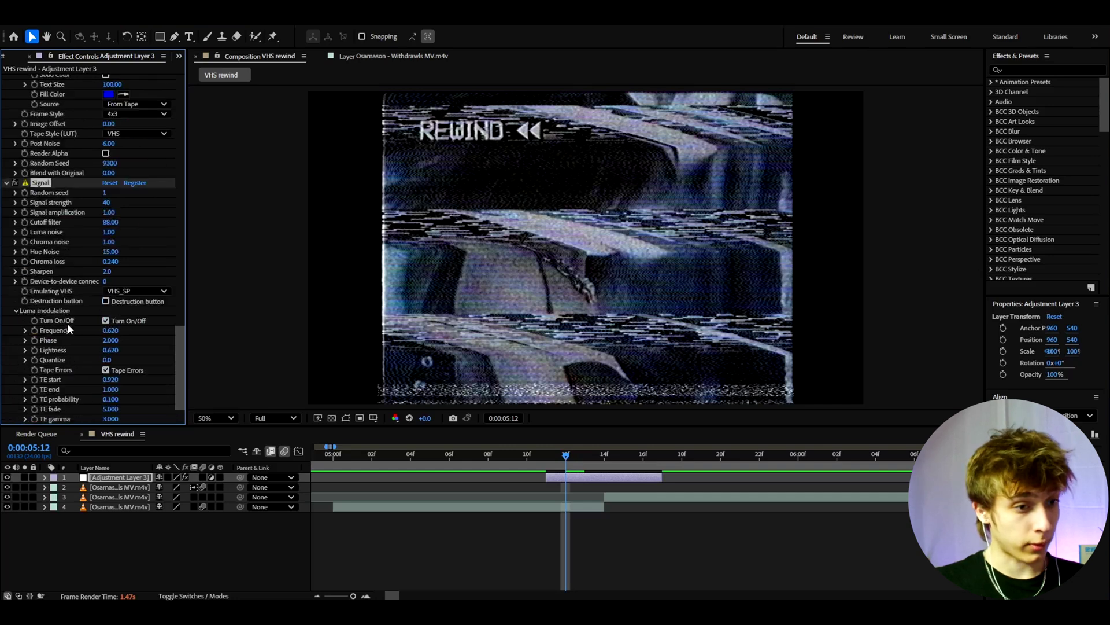
scroll(34, 312, down, 1)
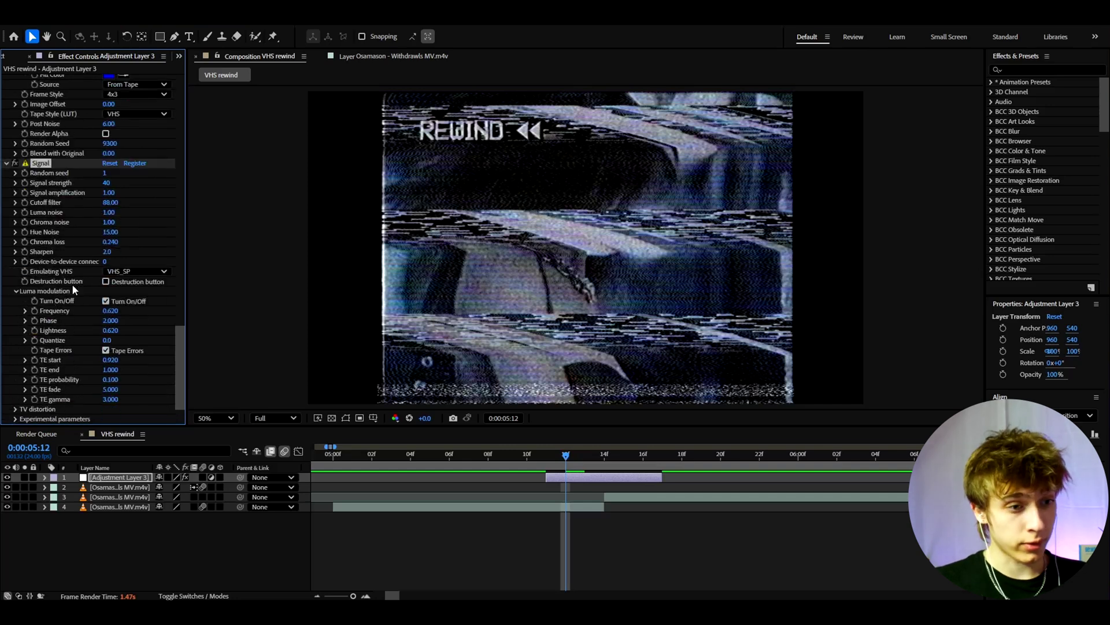
click(106, 351)
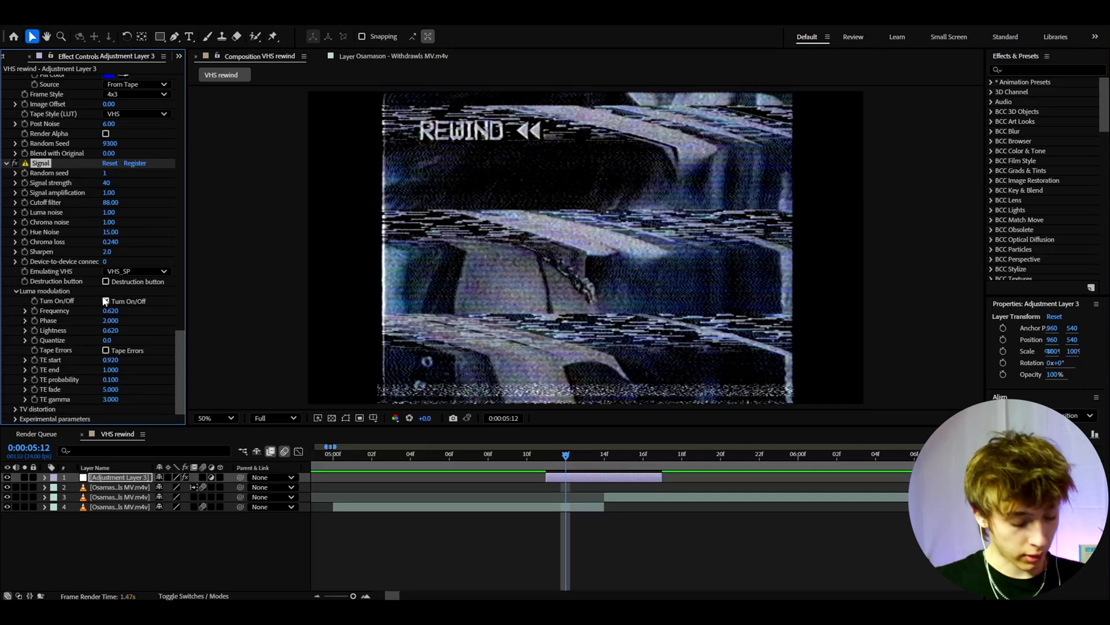
click(105, 301)
click(107, 183)
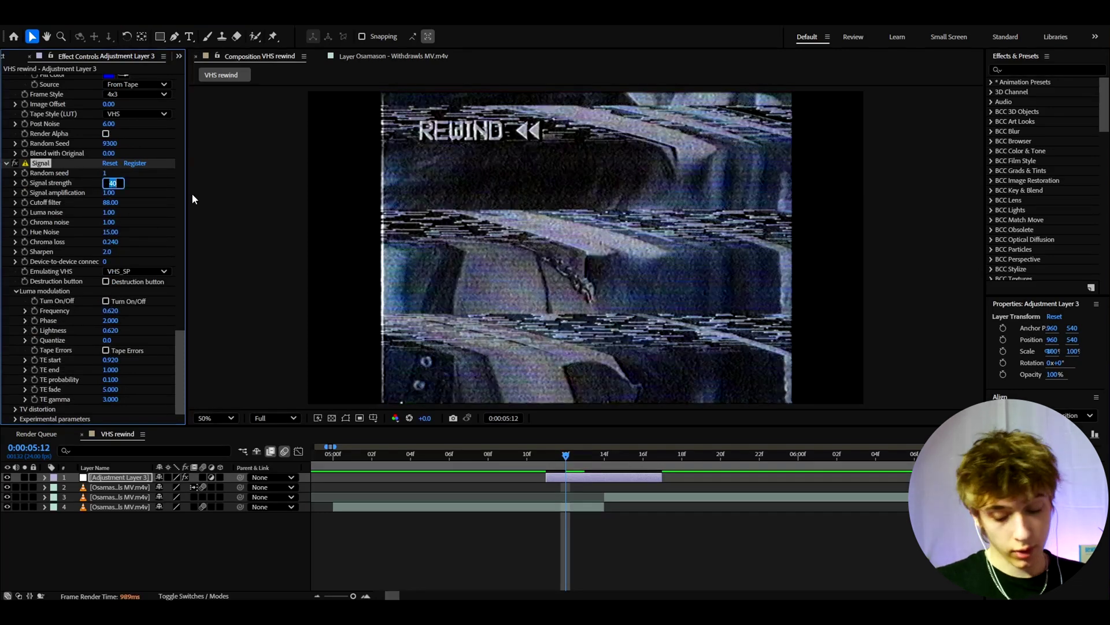
text(3)
key(Return)
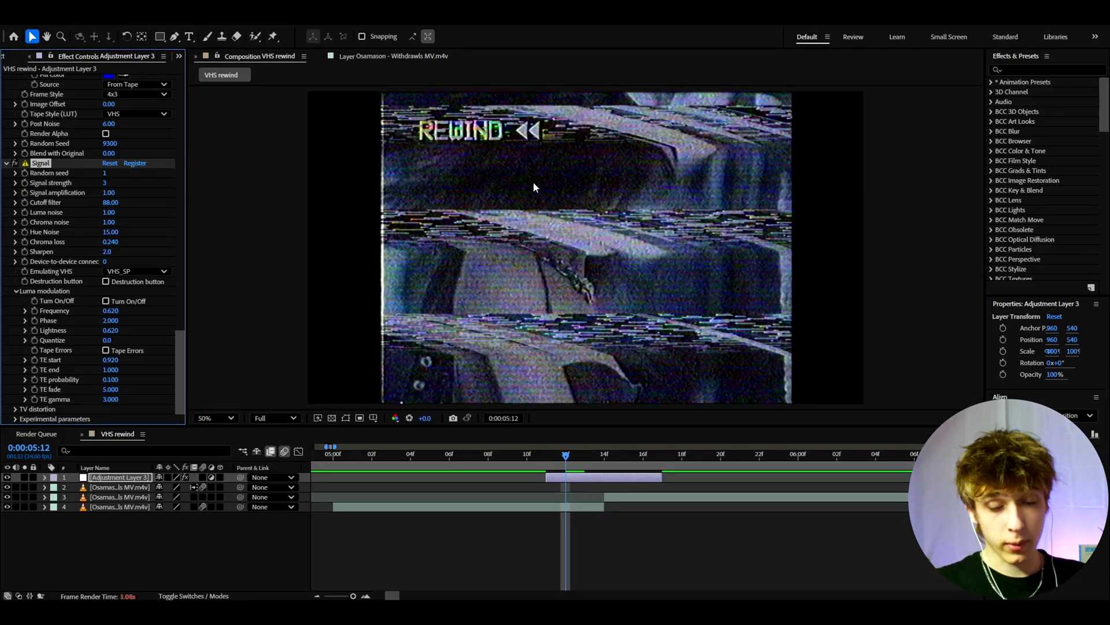
Step: Add S_Flicker to the adjustment layer and preview the glitch around 0:00:05:11
click(566, 479)
key(ctrl+space)
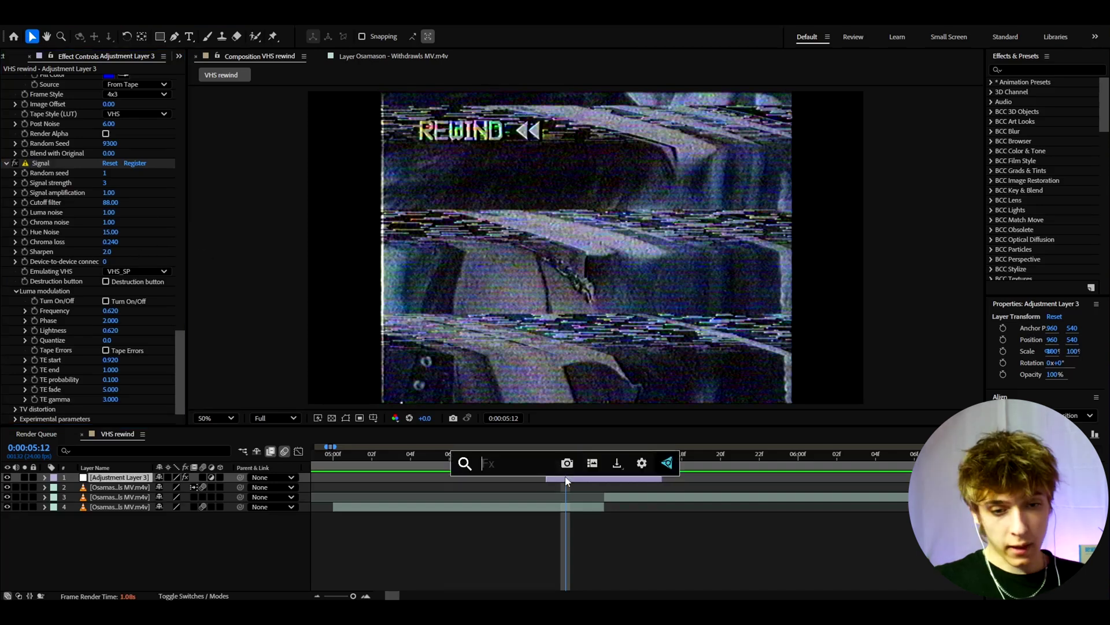
text(s_flicke)
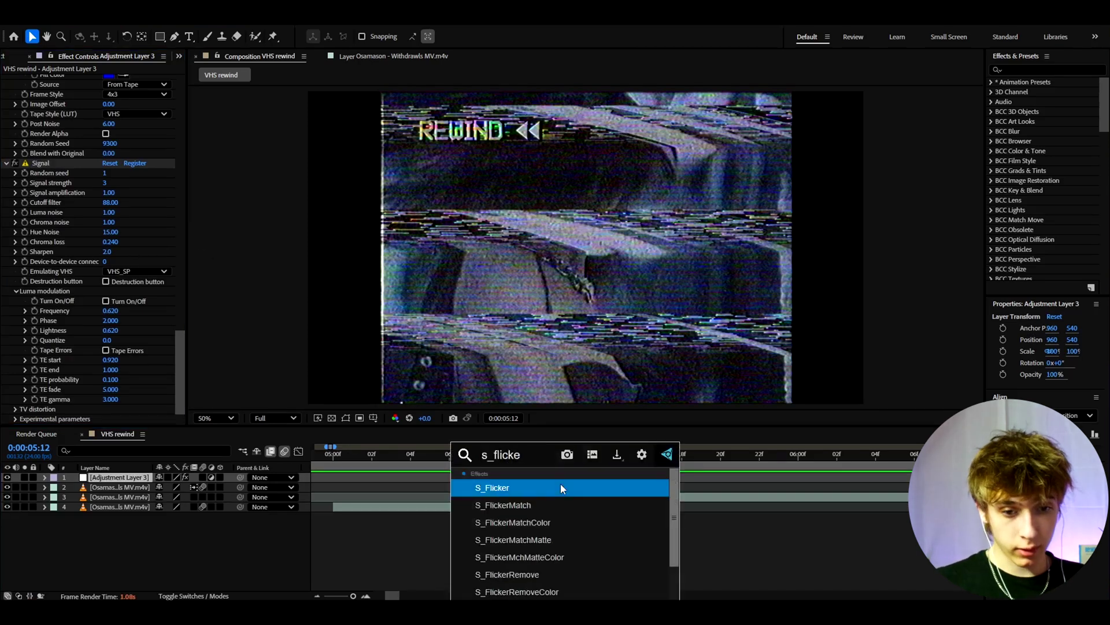
key(Return)
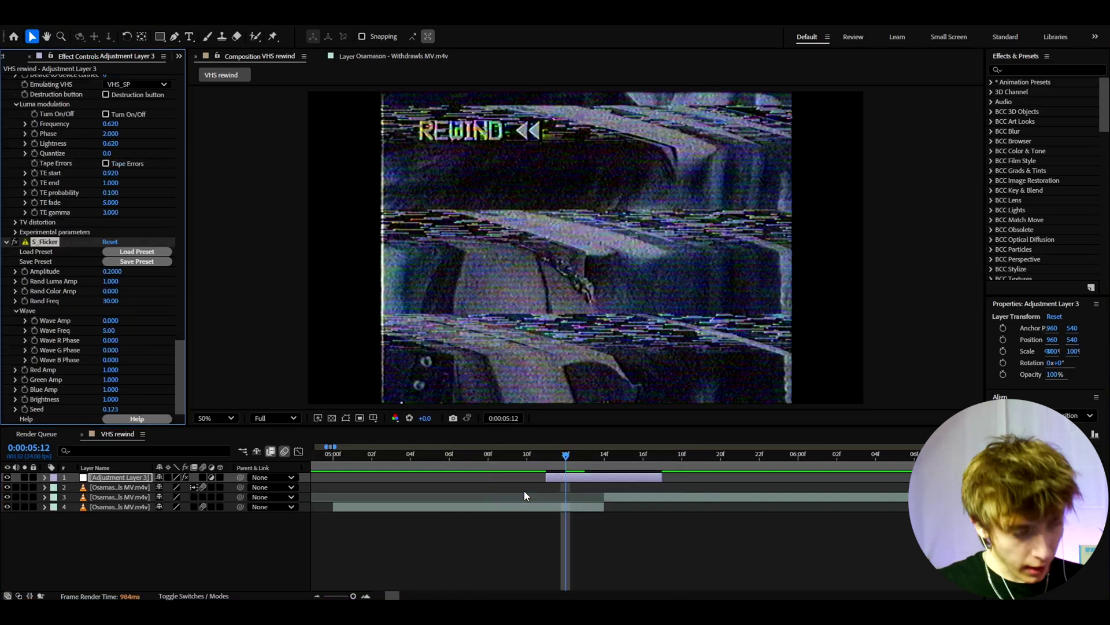
click(551, 465)
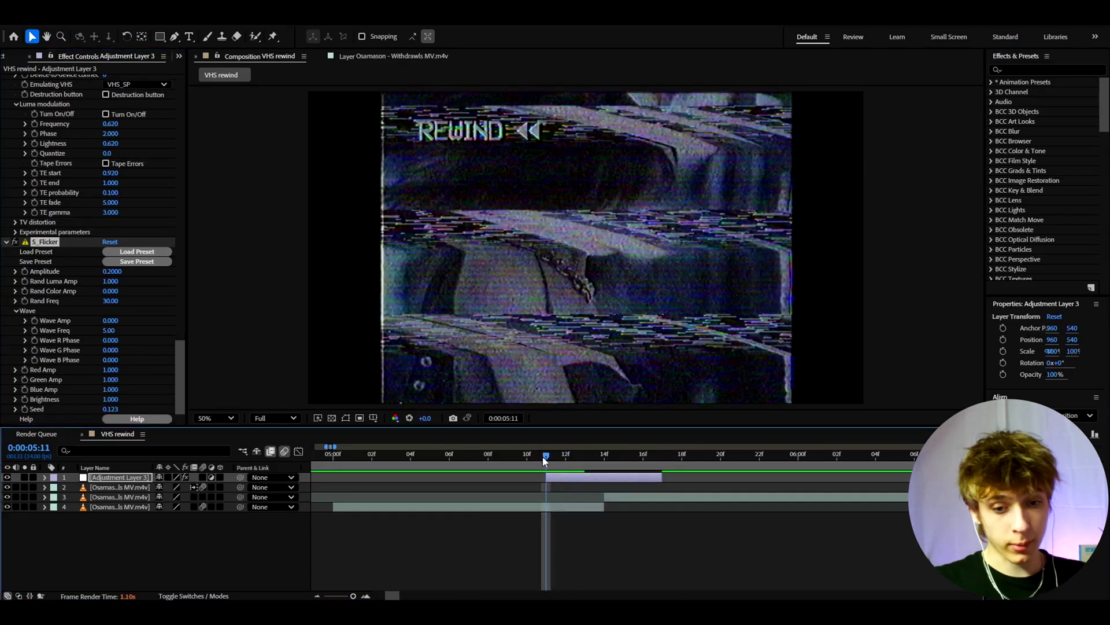
drag(546, 457, 565, 469)
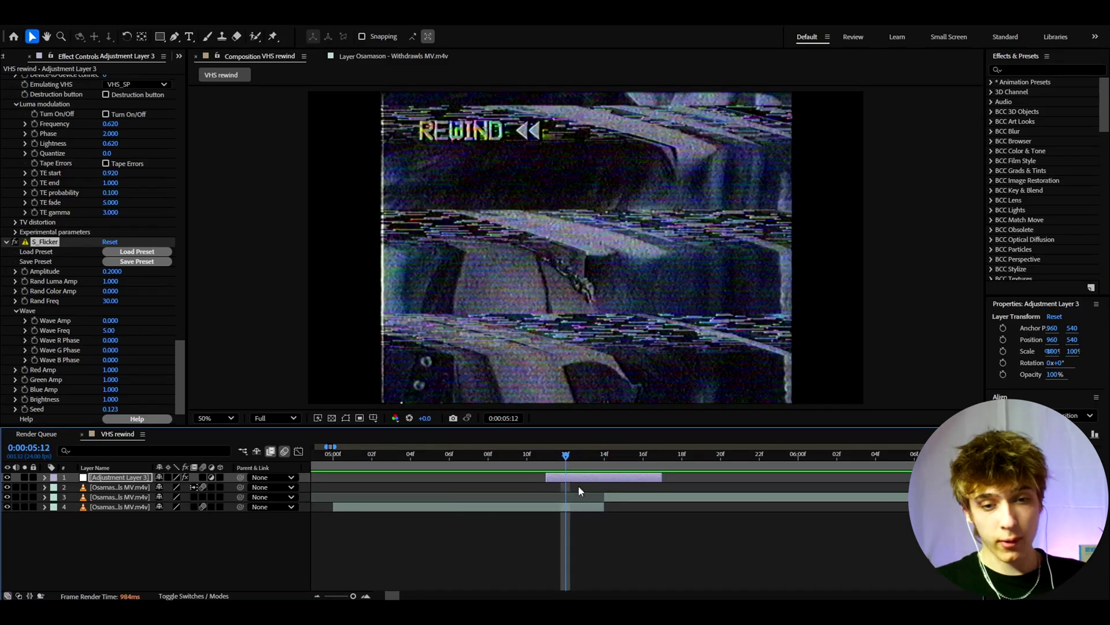
Step: Save the adjustment layer's effects in User Presets as a 'VHS Rewind' preset with the creator's handle
click(579, 486)
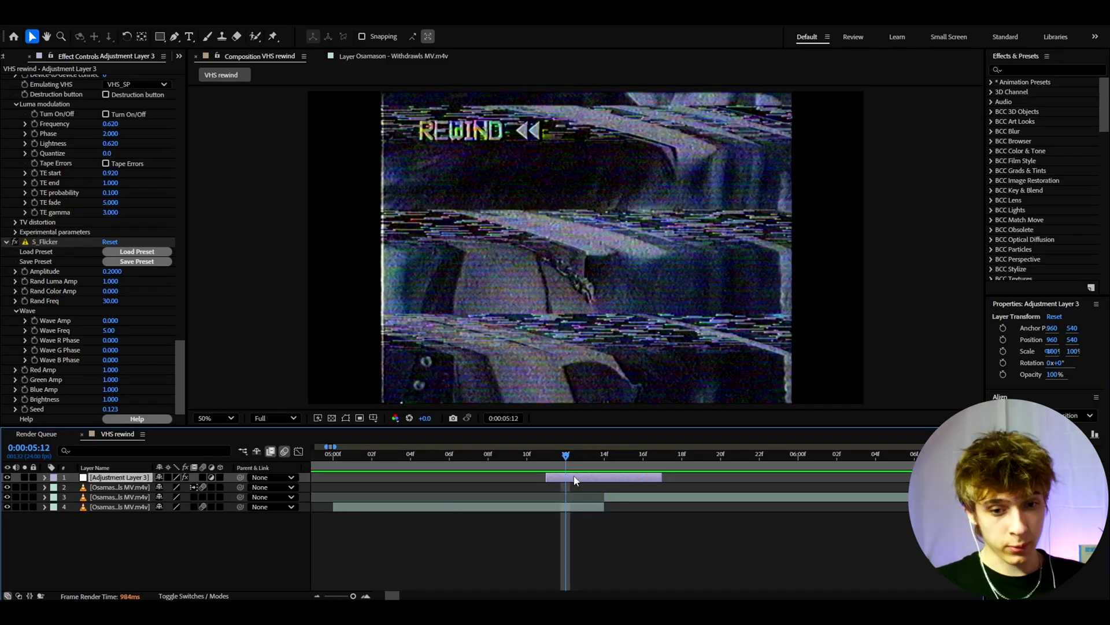
click(42, 242)
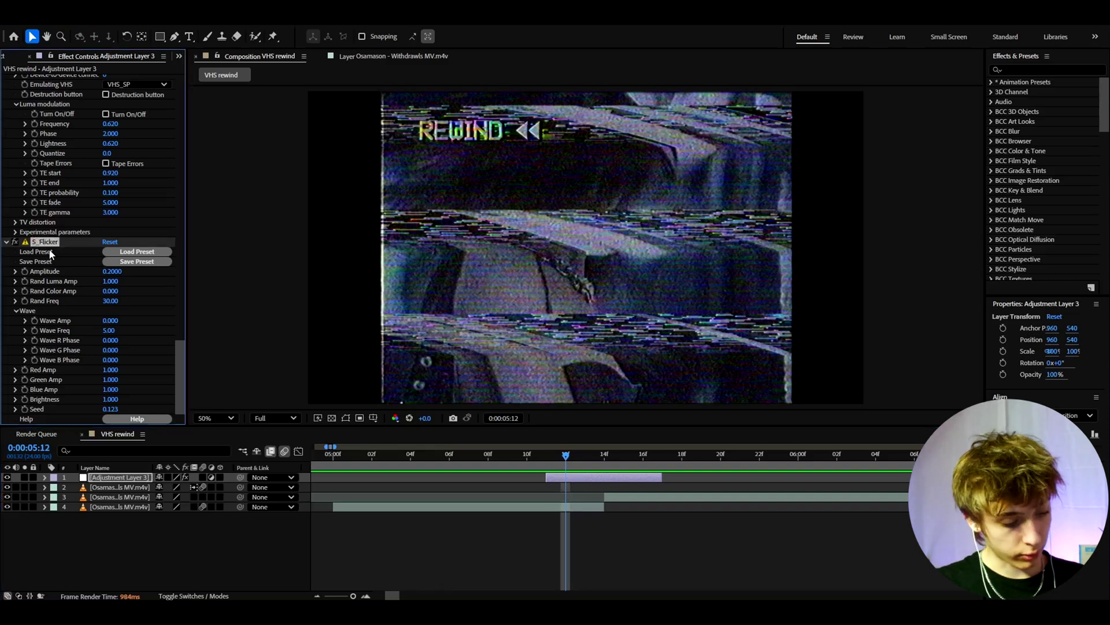
scroll(50, 245, up, 10)
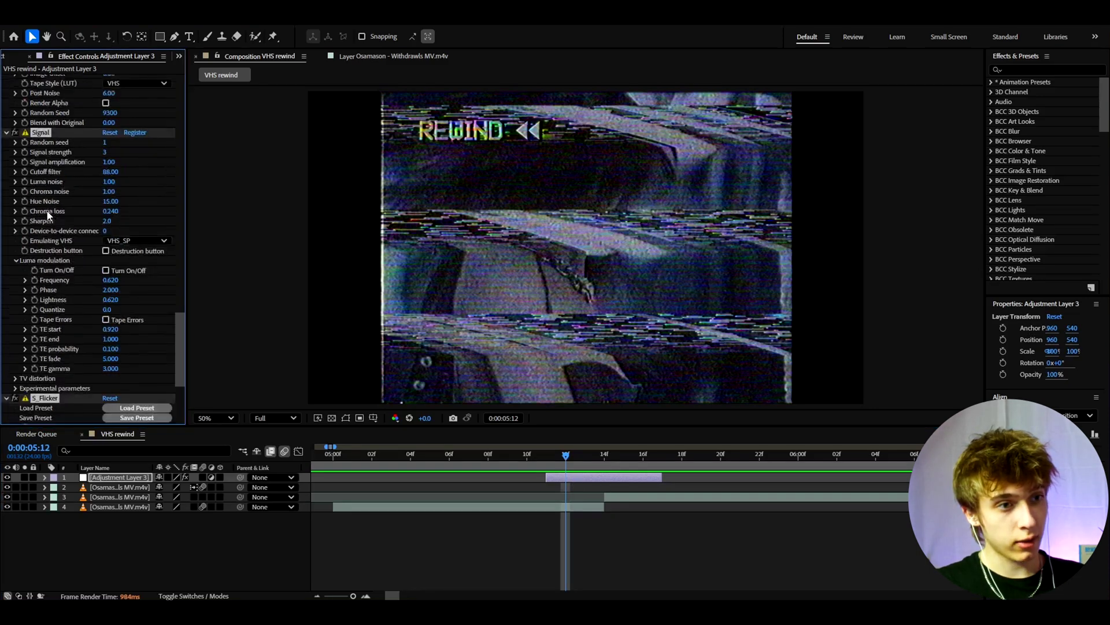
click(164, 25)
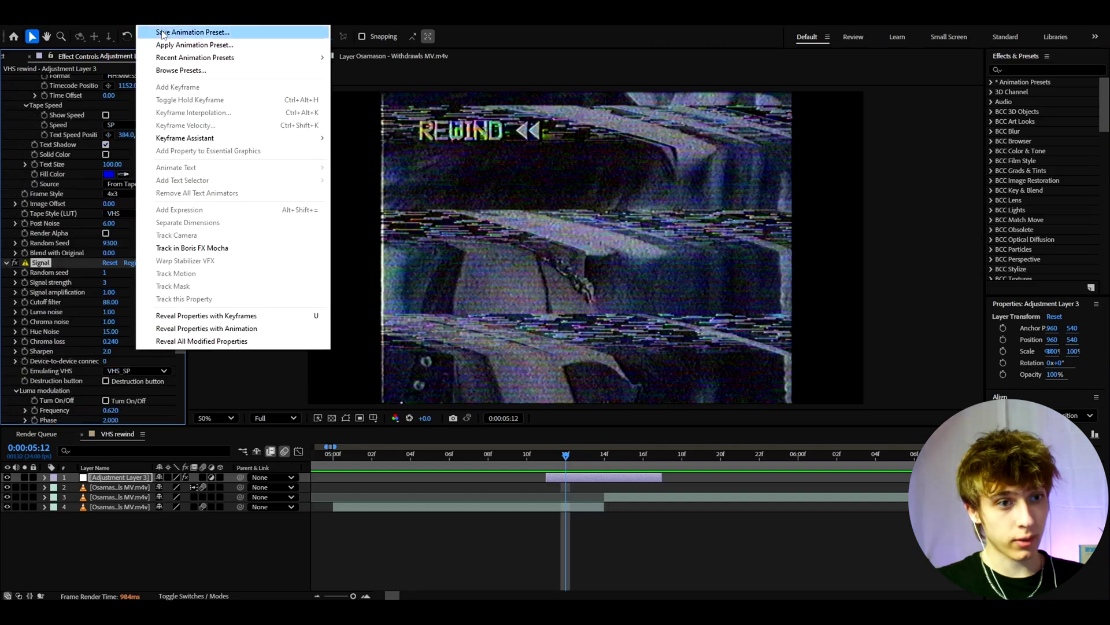
click(162, 32)
text(VH)
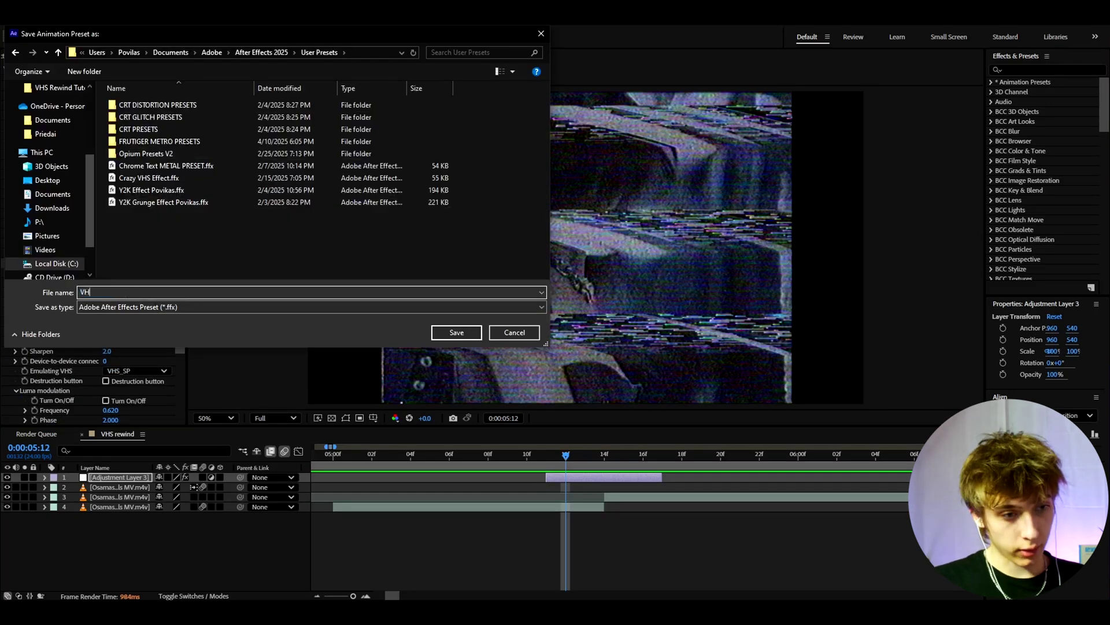
text(S Rewin)
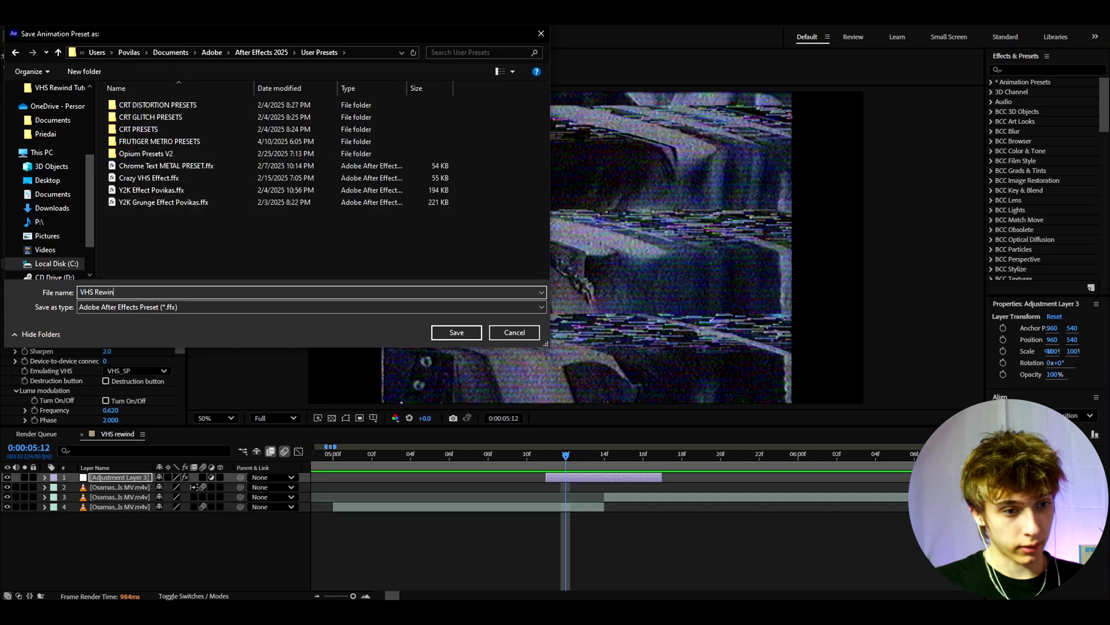
text(d Povikas)
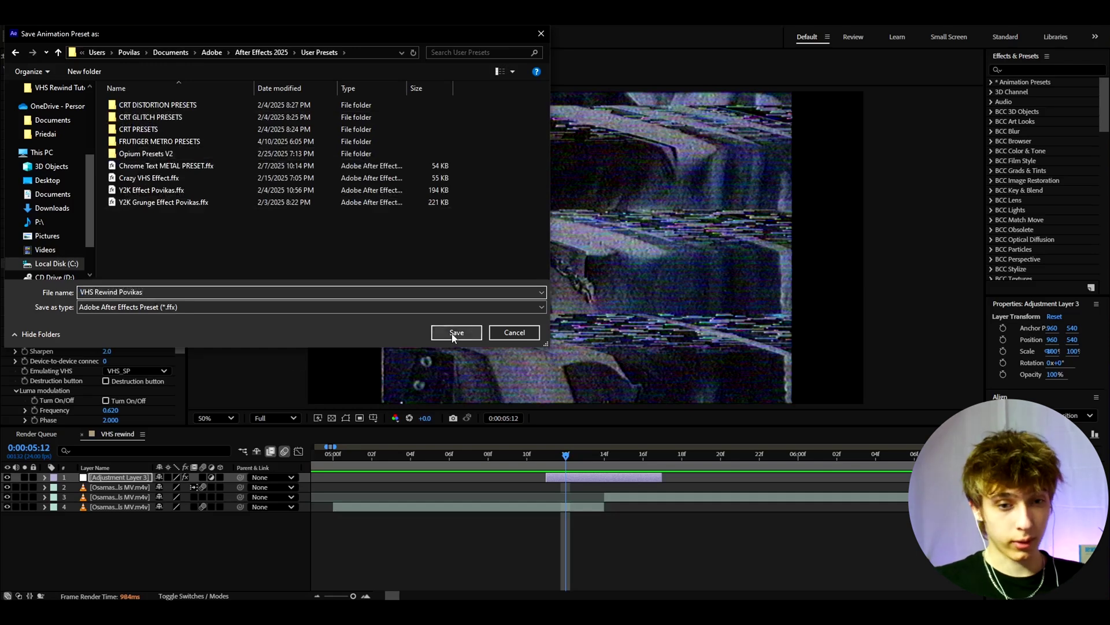
click(457, 332)
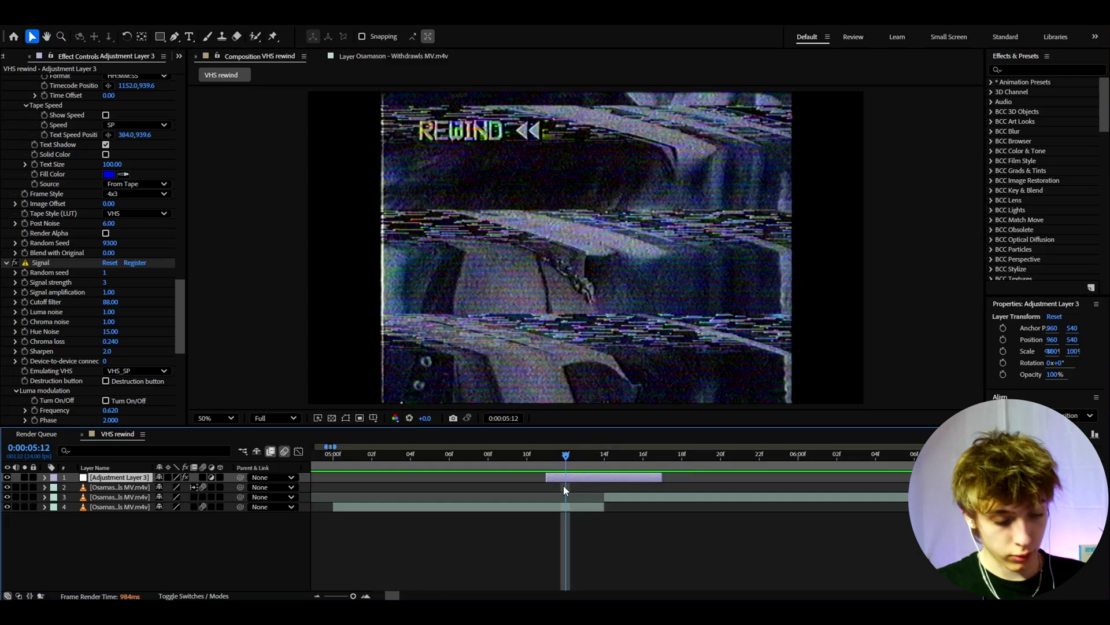
Step: Split Adjustment Layer 3 at the current time and trim the top part to start one frame later
key(ctrl+shift+d)
key(equal)
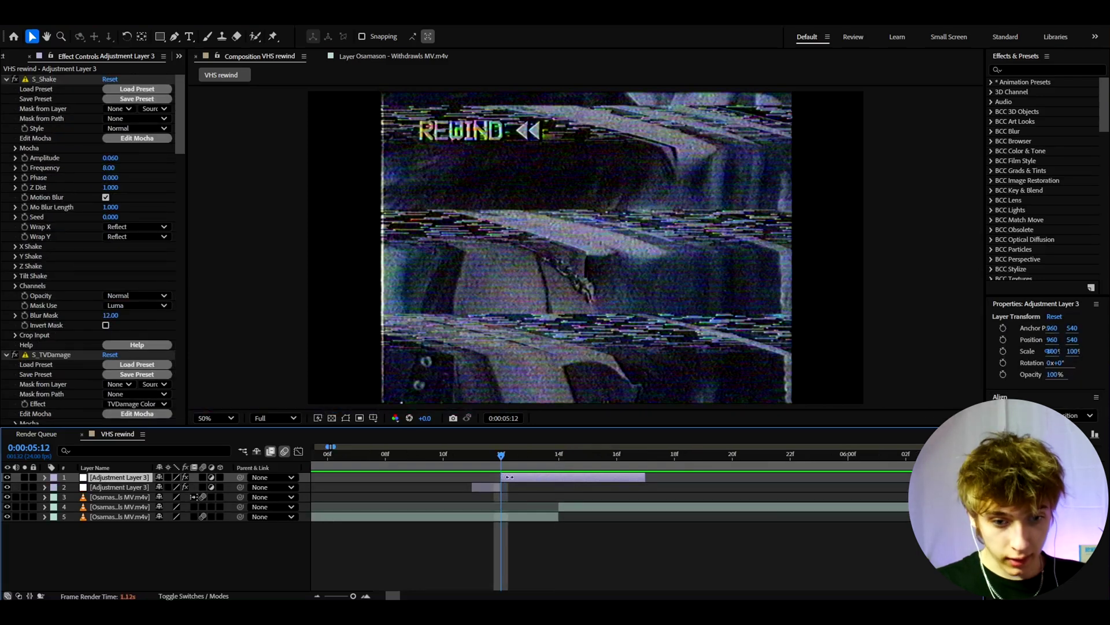
drag(509, 476, 558, 457)
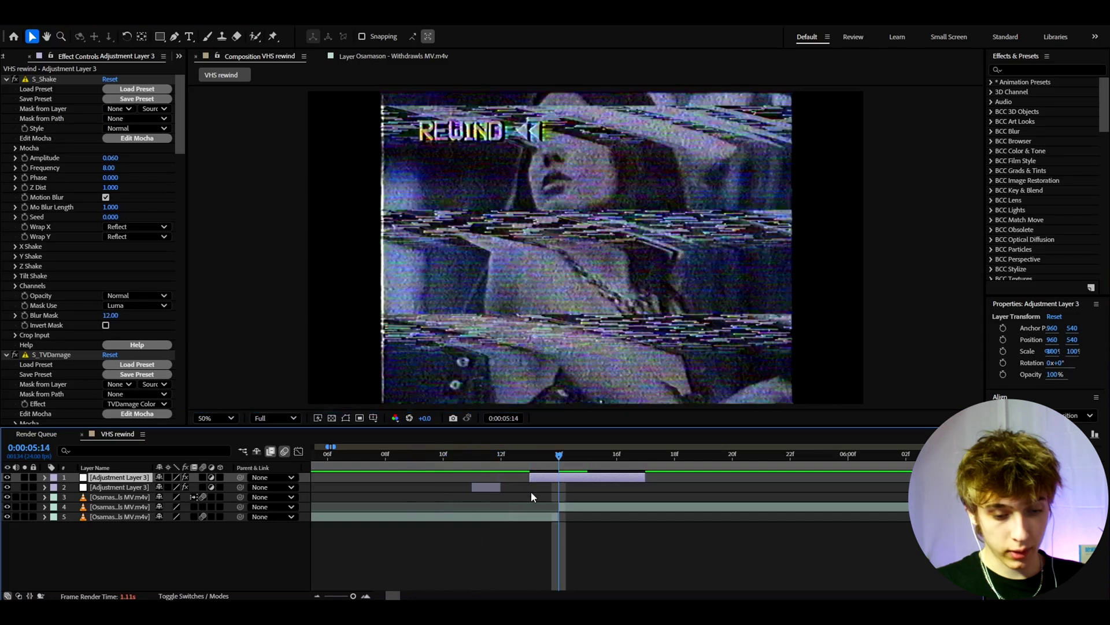
Step: Create a short Adjustment Layer 4 at the cut and place it below Adjustment Layer 3
key(ctrl+alt+y)
key(ctrl+shift+d)
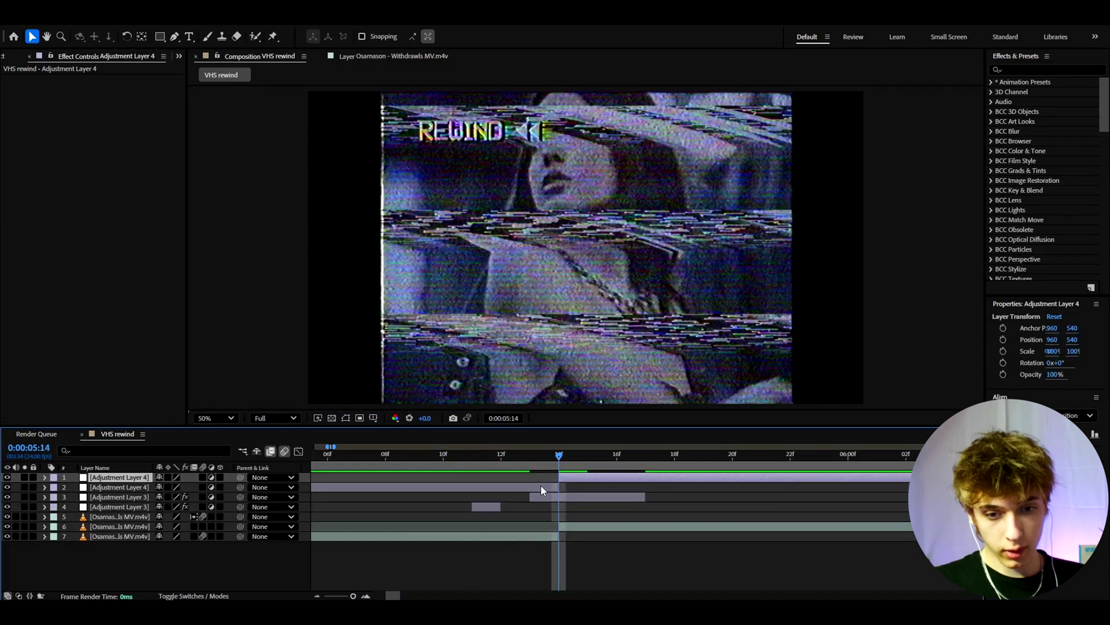
click(551, 487)
key(Delete)
click(544, 480)
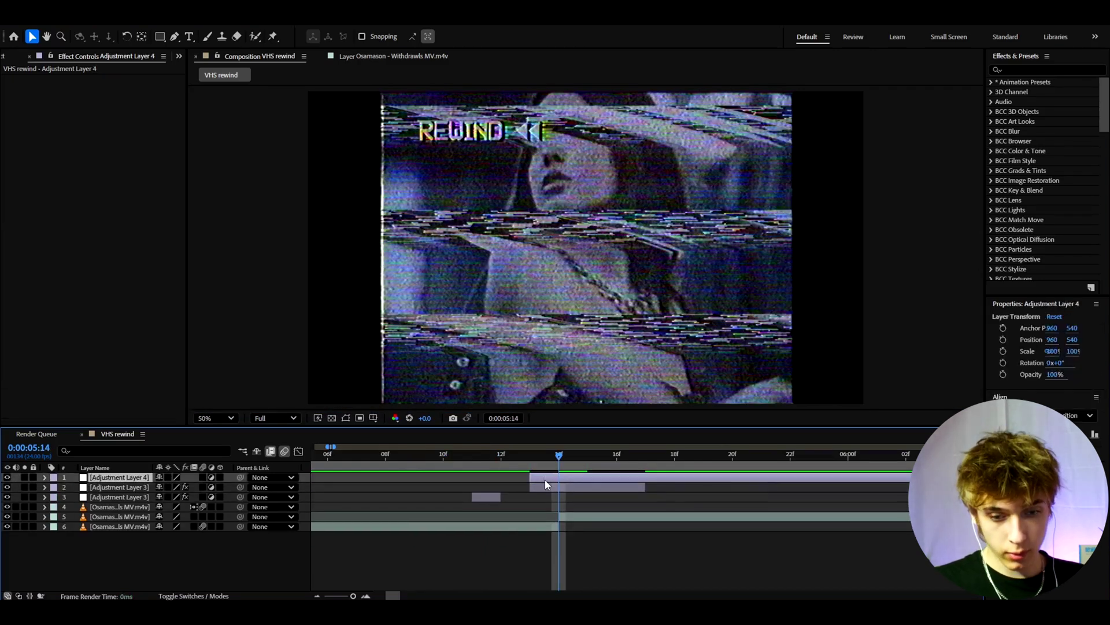
key(ctrl+bracketleft)
Step: Apply Invert to Adjustment Layer 4 for a negative flash, checking it around 05:13
key(ctrl+space)
text(i)
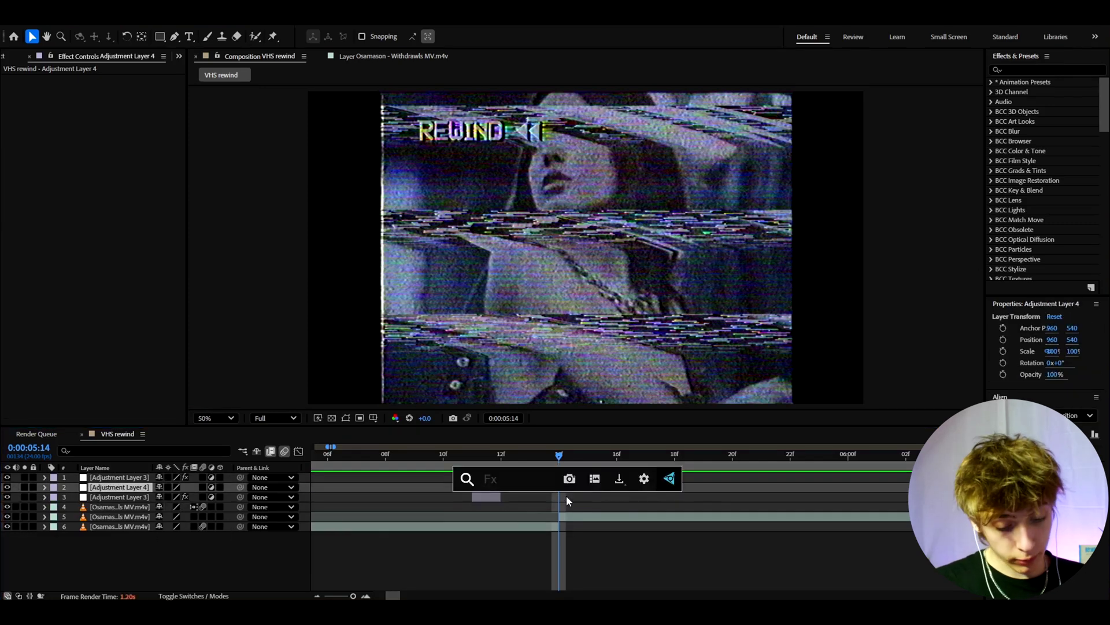
text(nvert)
key(Return)
click(538, 458)
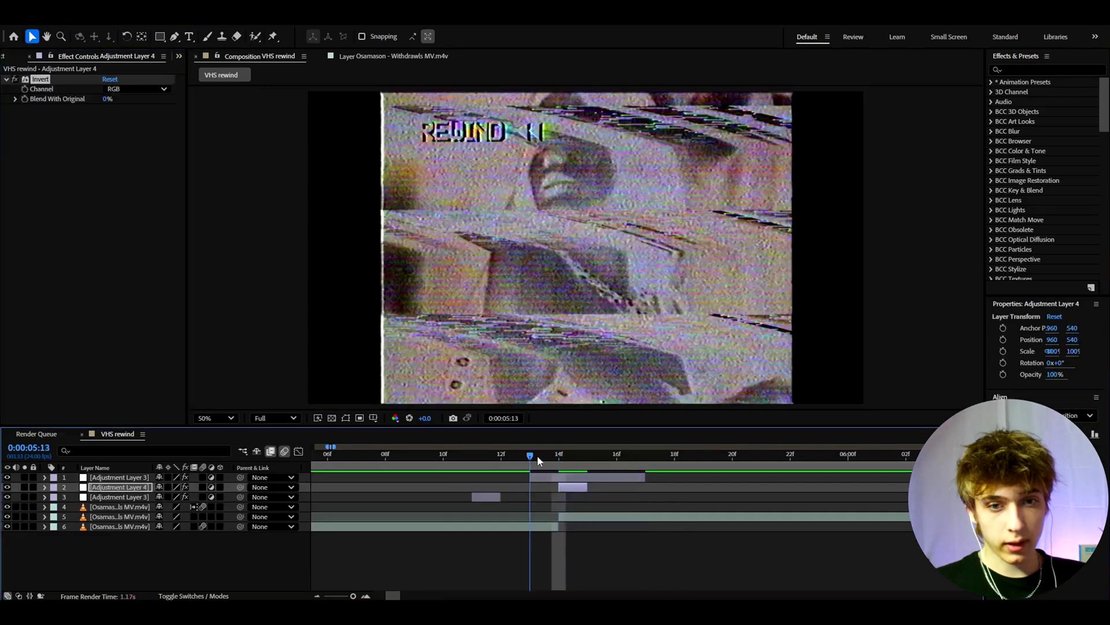
drag(532, 461, 602, 474)
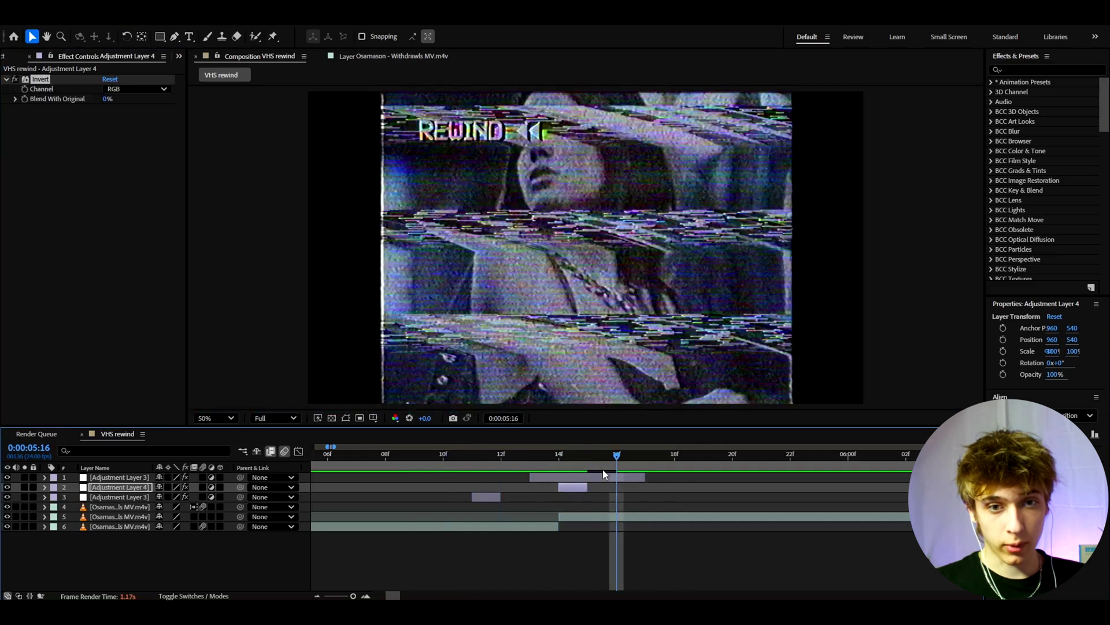
Step: Duplicate the music-video footage layer, move the copy up one layer, and slide it later
click(539, 527)
key(Page_Up)
key(Page_Up)
key(Page_Up)
key(Page_Up)
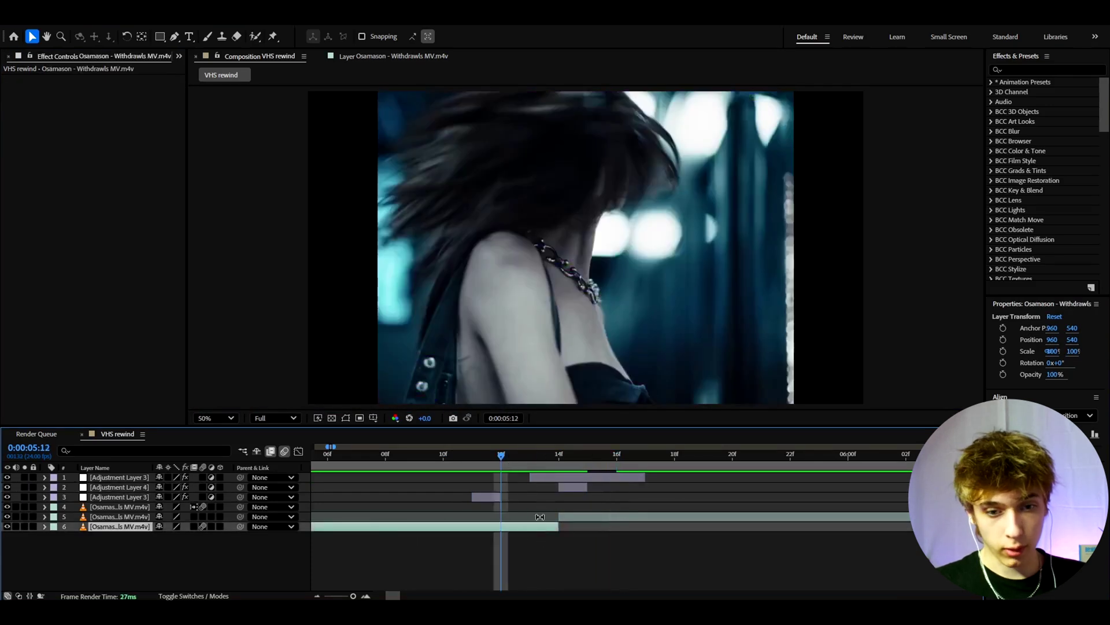
key(ctrl+d)
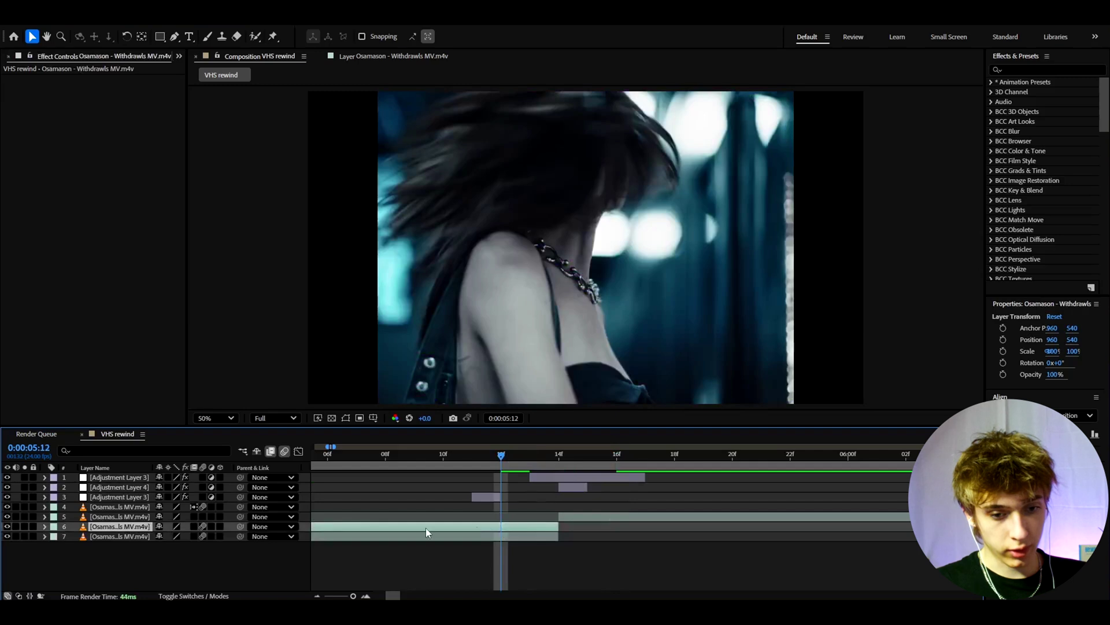
key(ctrl+bracketright)
drag(515, 517, 601, 517)
Step: Trim the footage copy to the frames between 05:15 and 05:16, then review the cut
click(587, 460)
key(ctrl+shift+d)
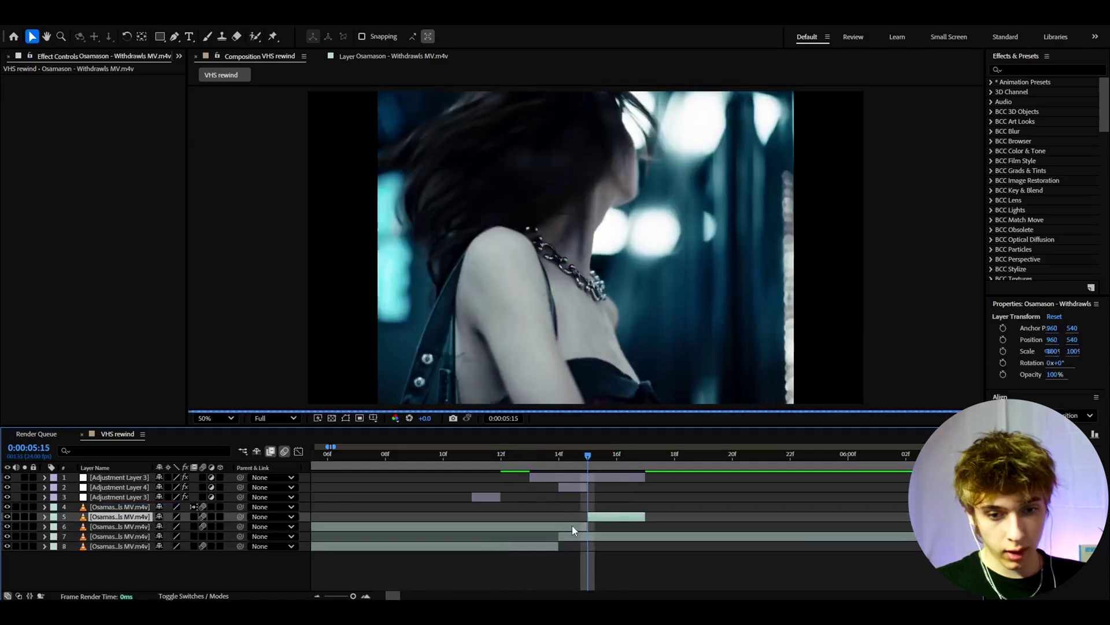
click(571, 525)
key(Delete)
click(602, 516)
click(614, 457)
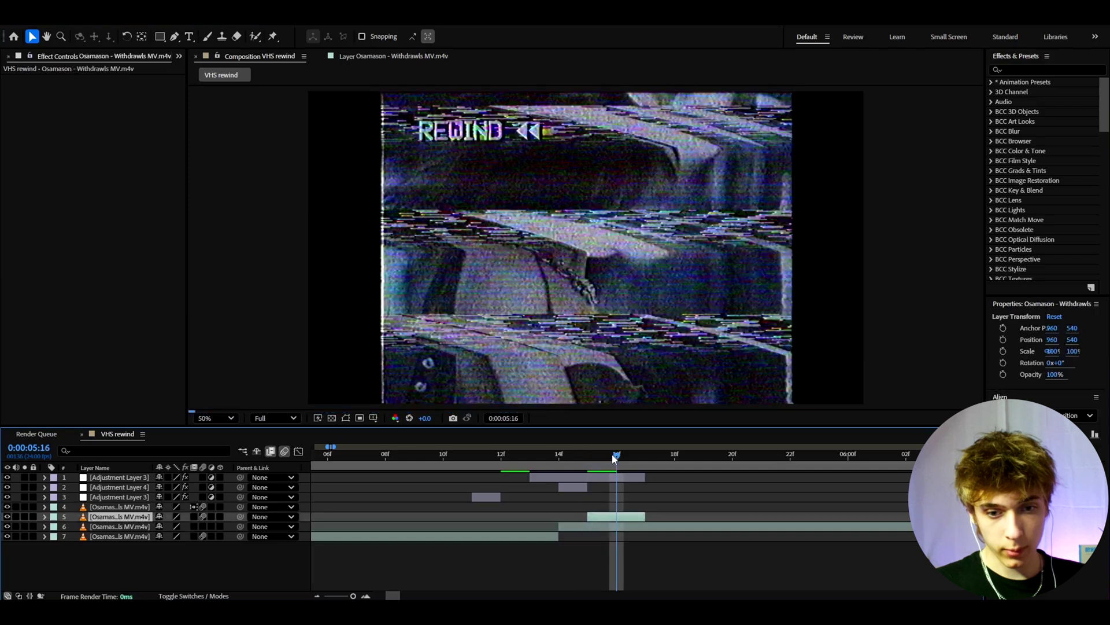
key(ctrl+shift+d)
key(Delete)
click(599, 458)
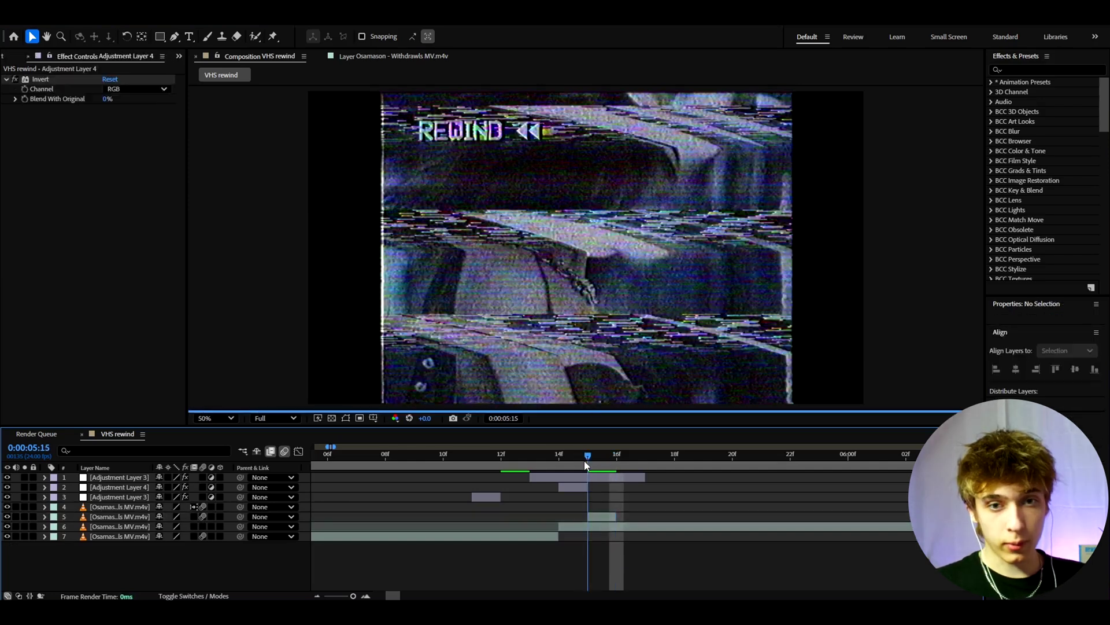
click(610, 458)
drag(610, 459, 433, 466)
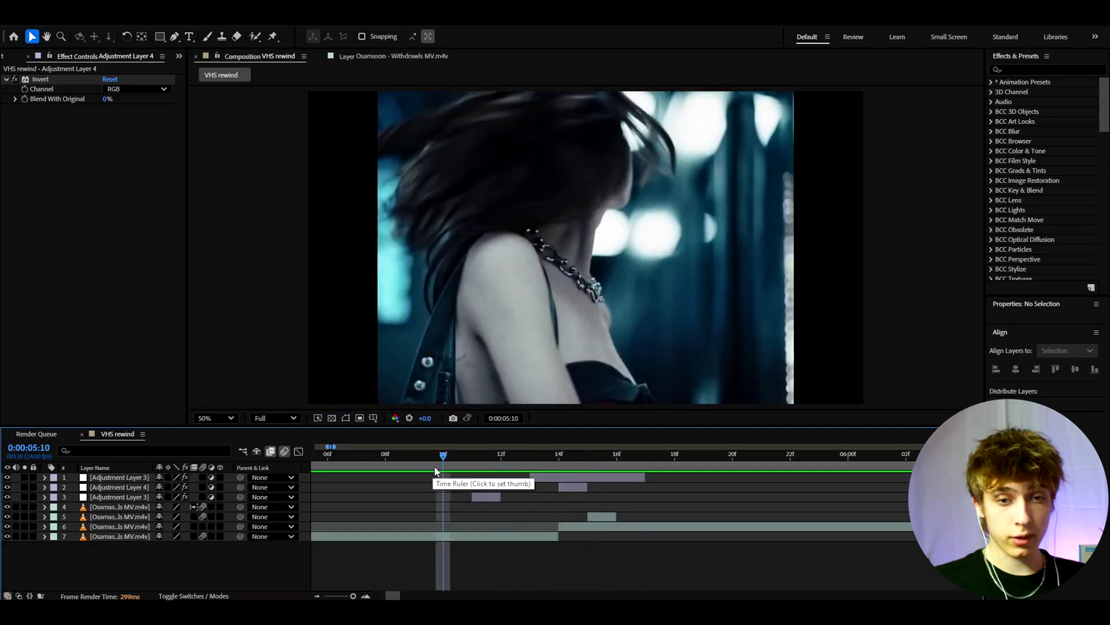
click(555, 477)
click(587, 458)
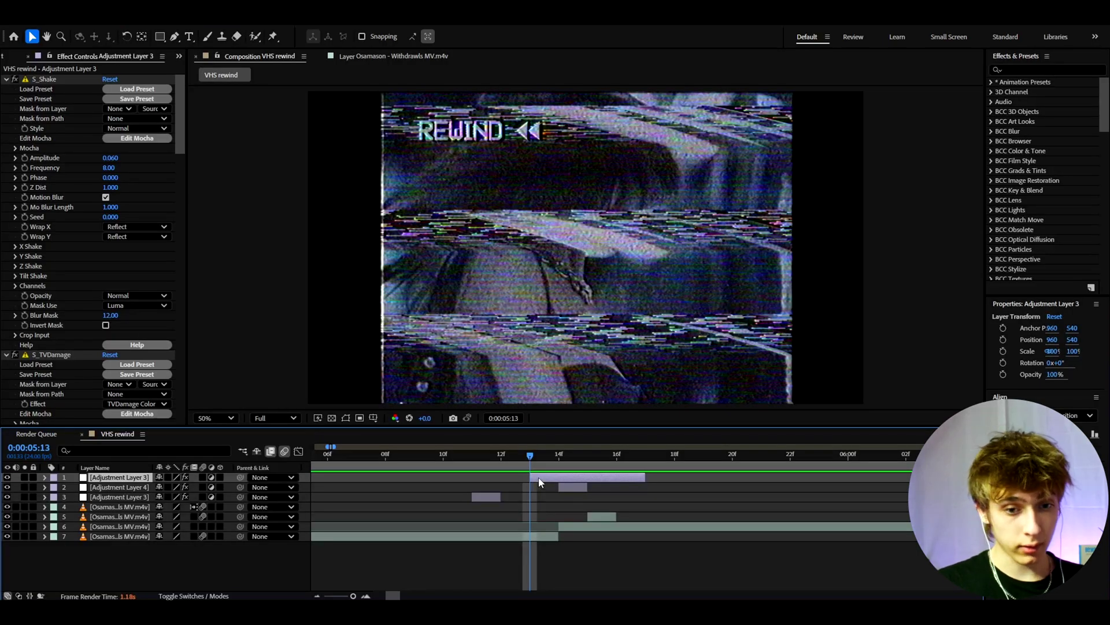
Step: Add a new adjustment layer on top and search Effects & Presets for 'vhs'
key(ctrl+alt+y)
click(1017, 70)
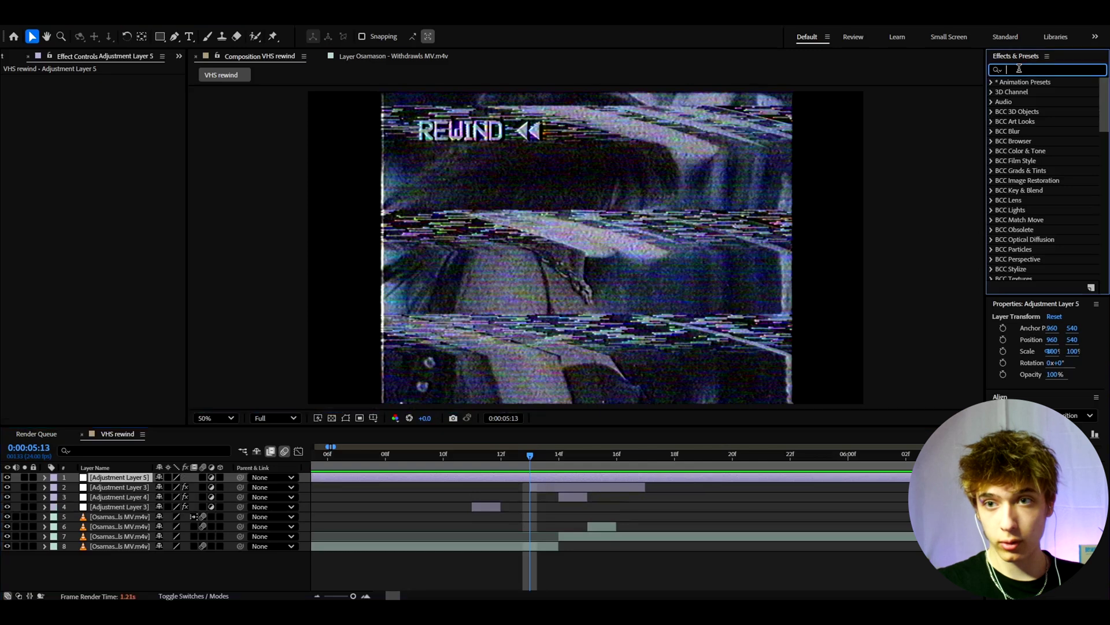
text(vhs)
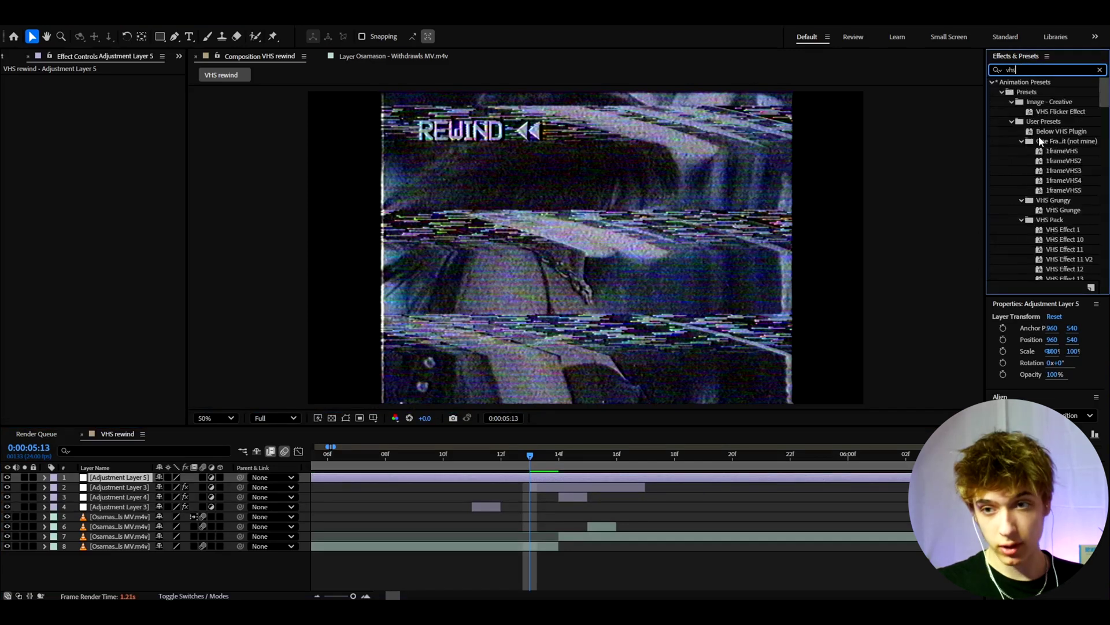
Step: Widen the effects list and drag the VHS Rewind 2 preset onto the new layer
scroll(1052, 184, down, 6)
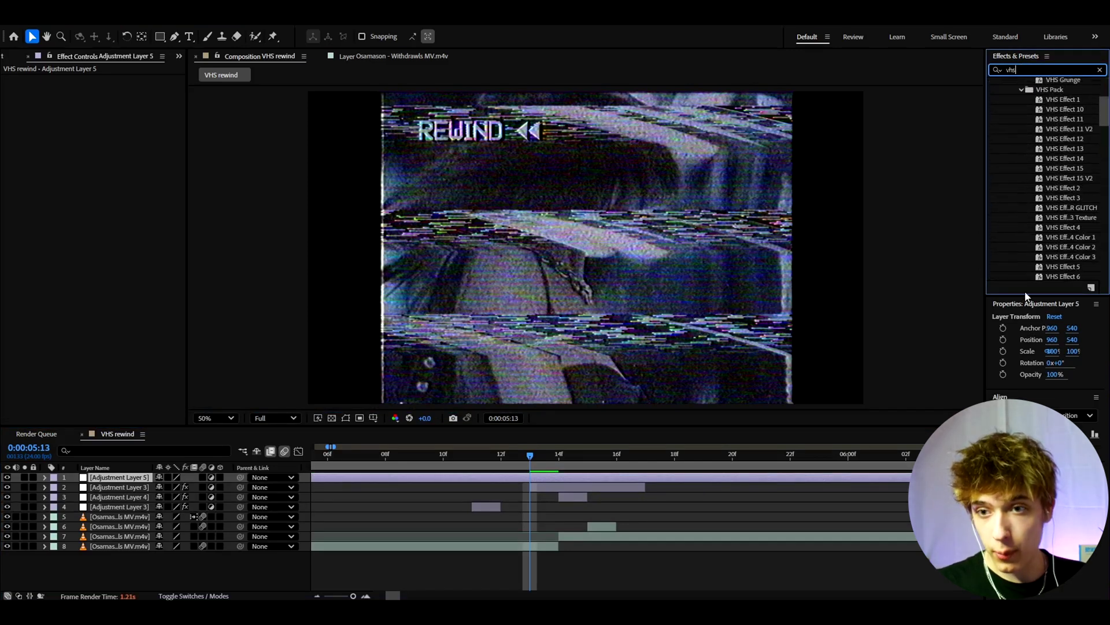
drag(1026, 296, 1026, 428)
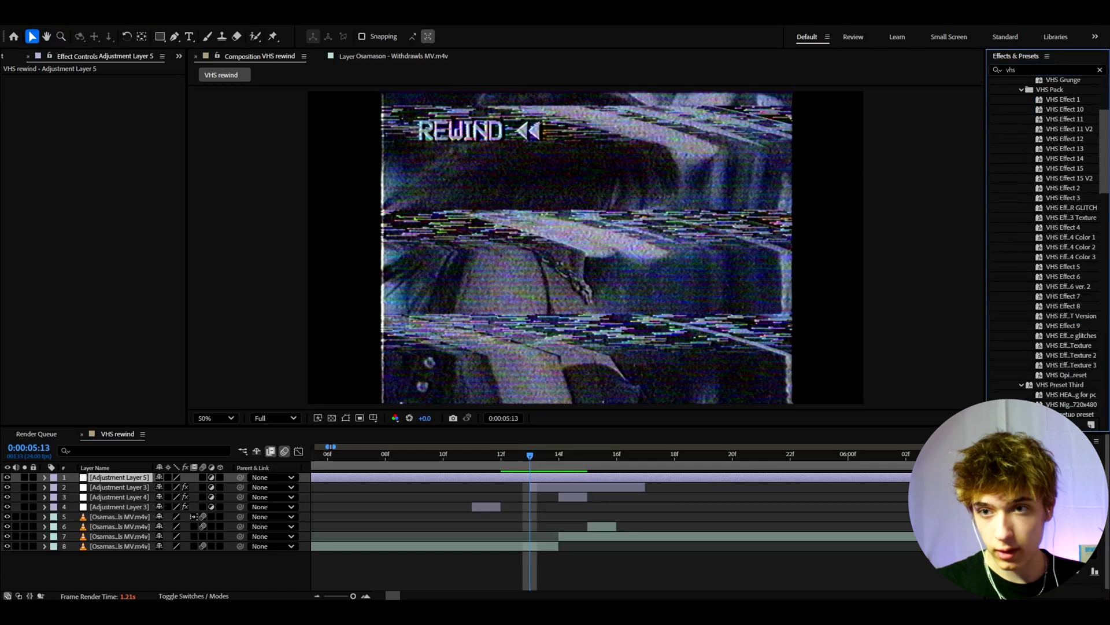
scroll(1059, 179, down, 5)
scroll(1059, 173, down, 5)
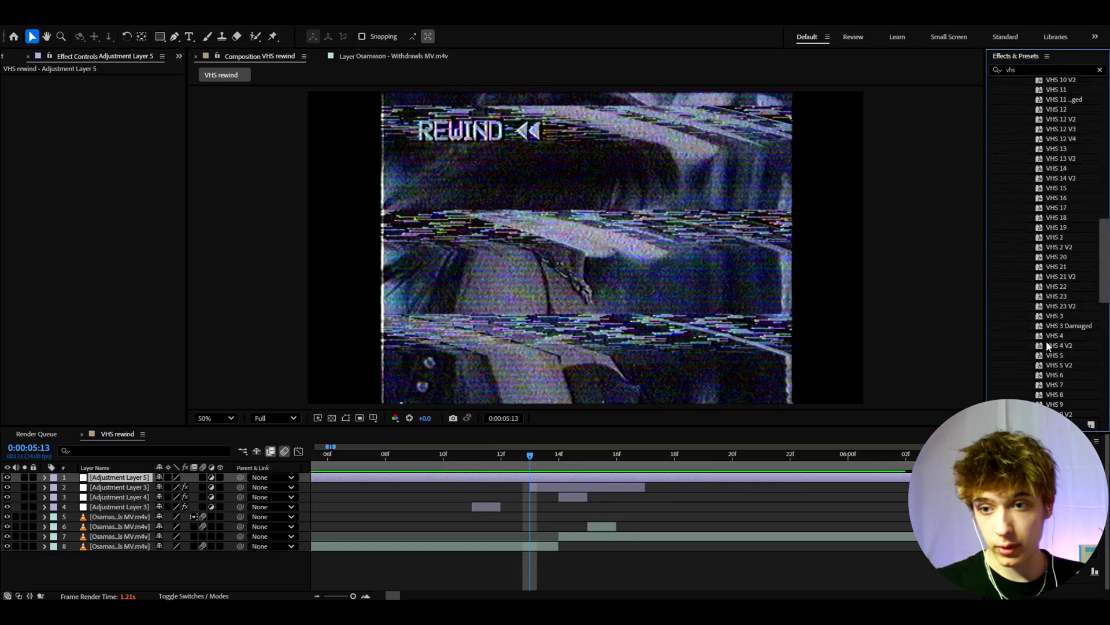
scroll(1052, 313, down, 3)
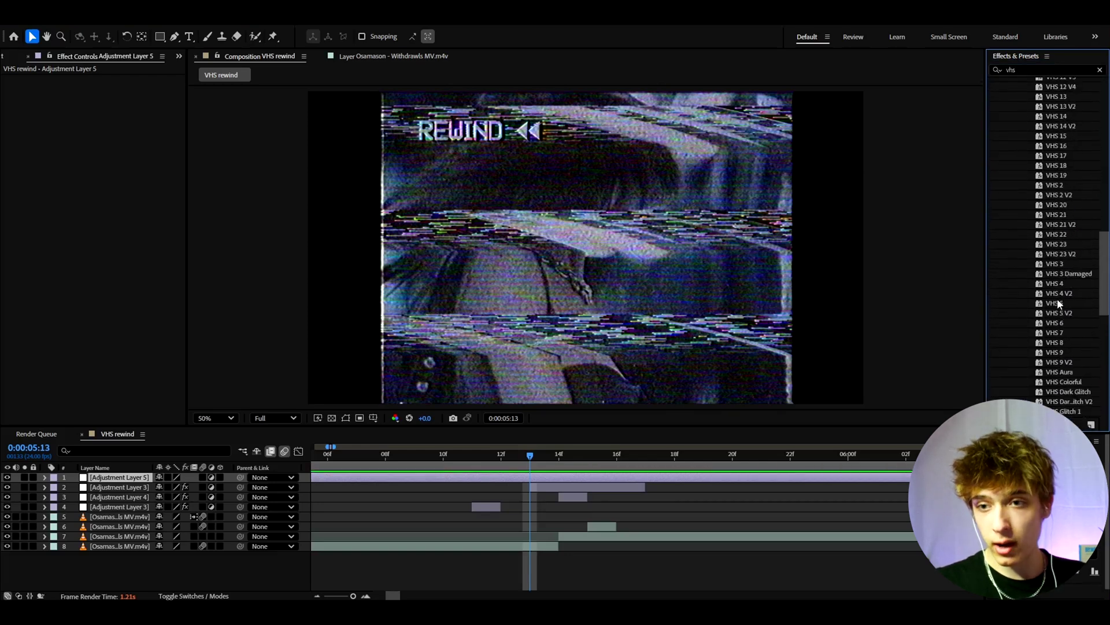
scroll(1056, 324, down, 3)
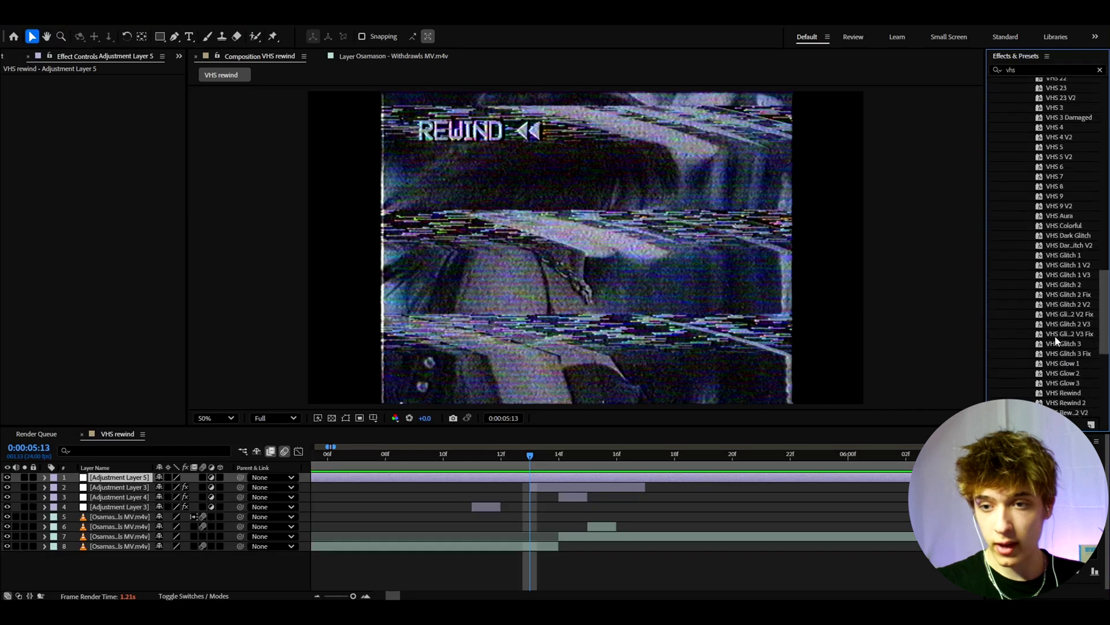
drag(986, 332, 930, 332)
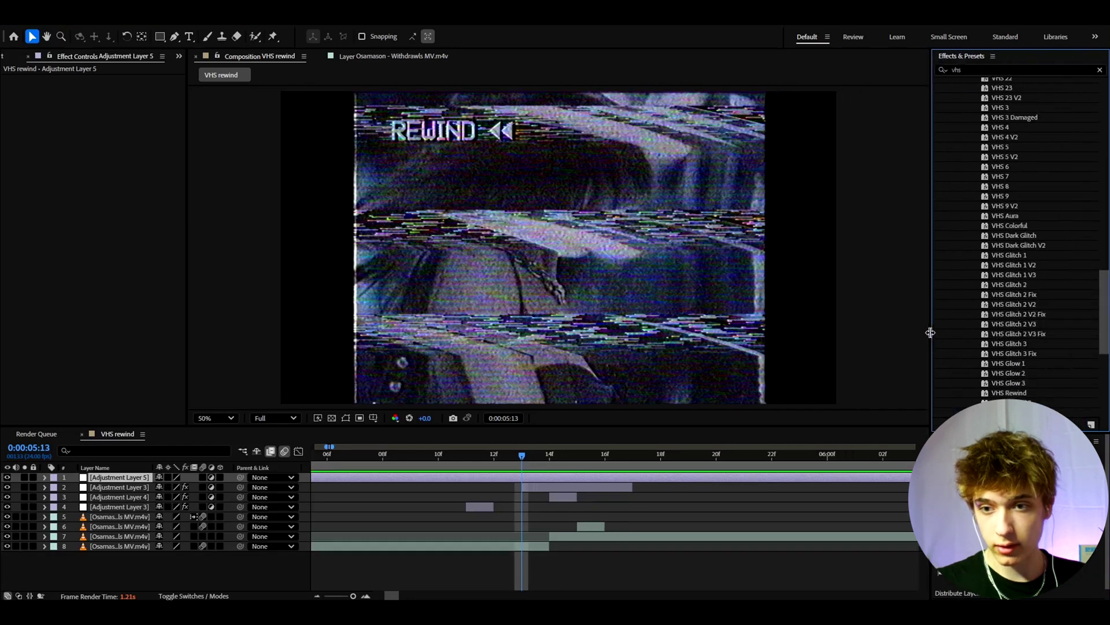
scroll(1035, 364, down, 1)
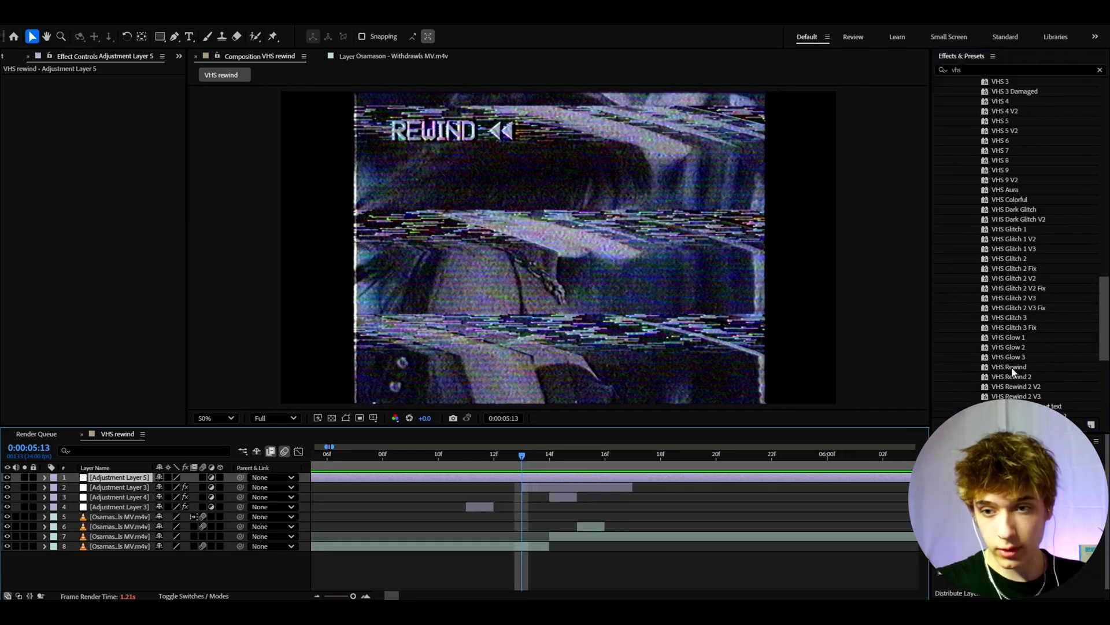
drag(1014, 370, 525, 476)
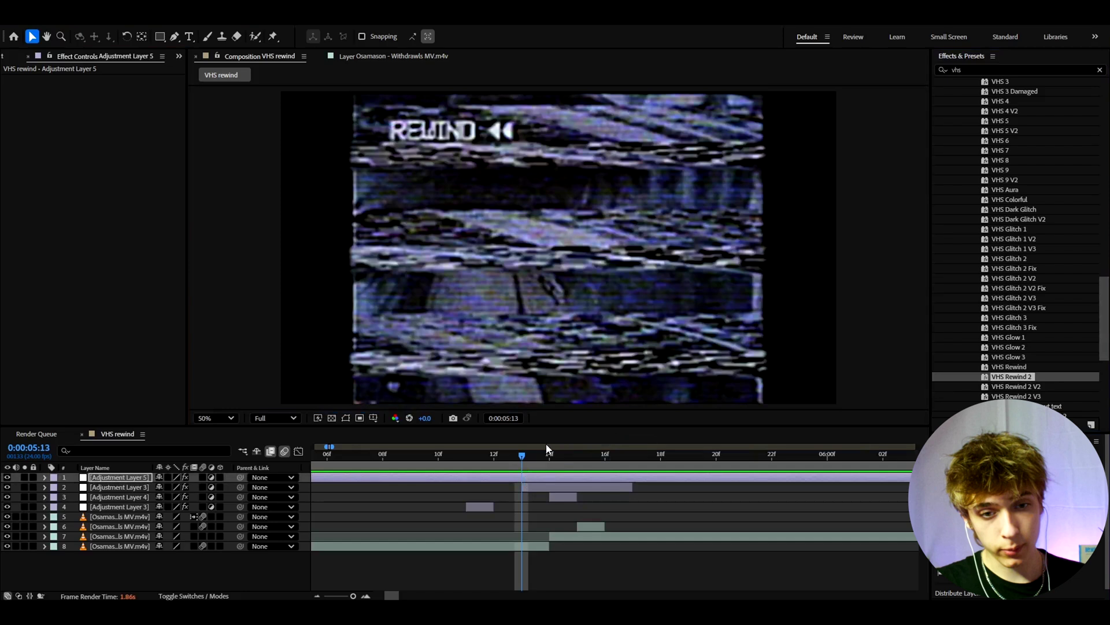
Step: Split Adjustment Layer 5 at 05:12, delete the extra piece, and trim it to a brief burst
click(495, 456)
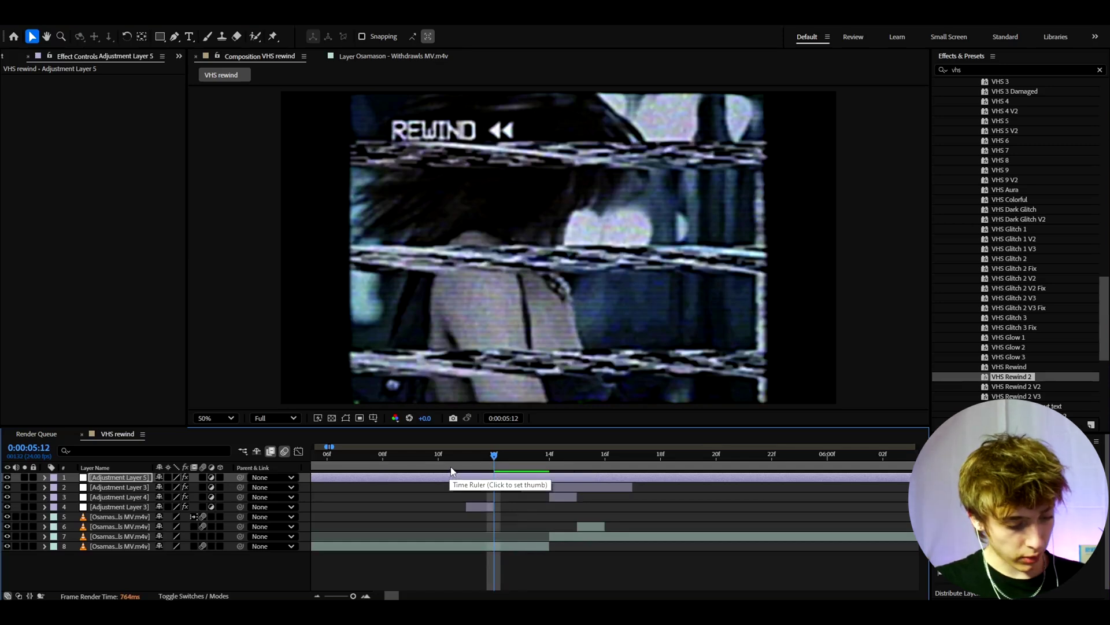
key(ctrl+shift+d)
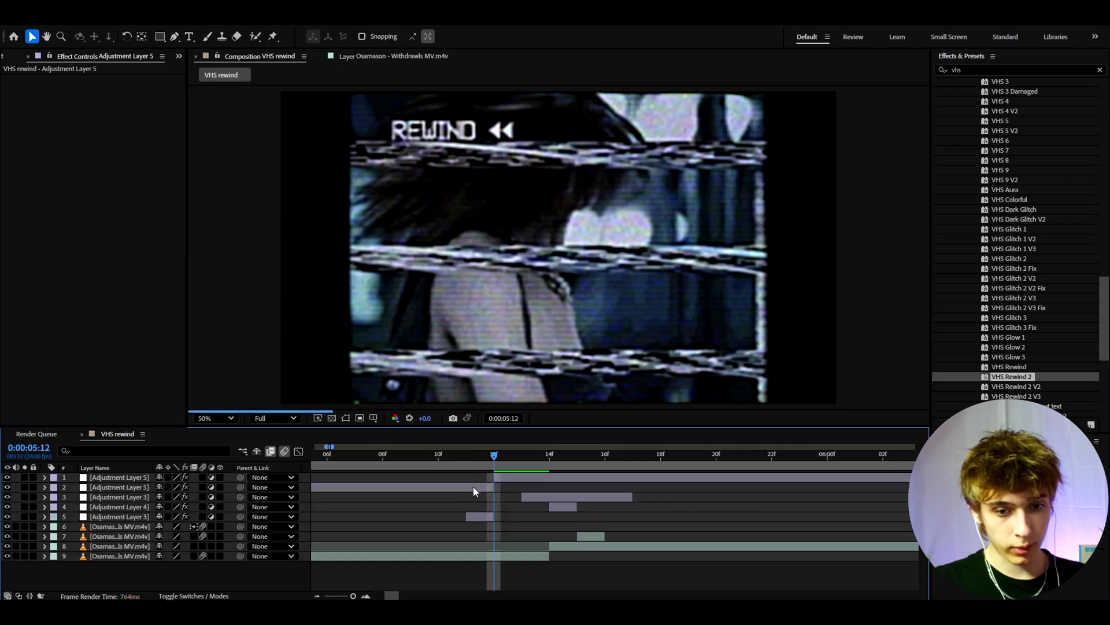
click(473, 487)
key(Delete)
click(508, 479)
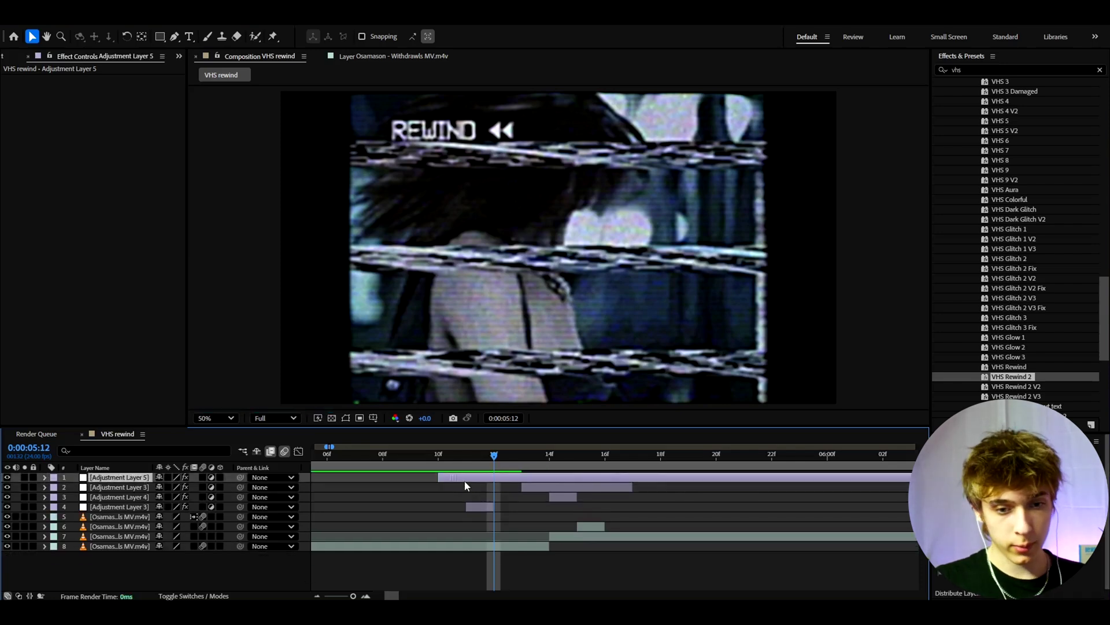
drag(500, 477, 527, 475)
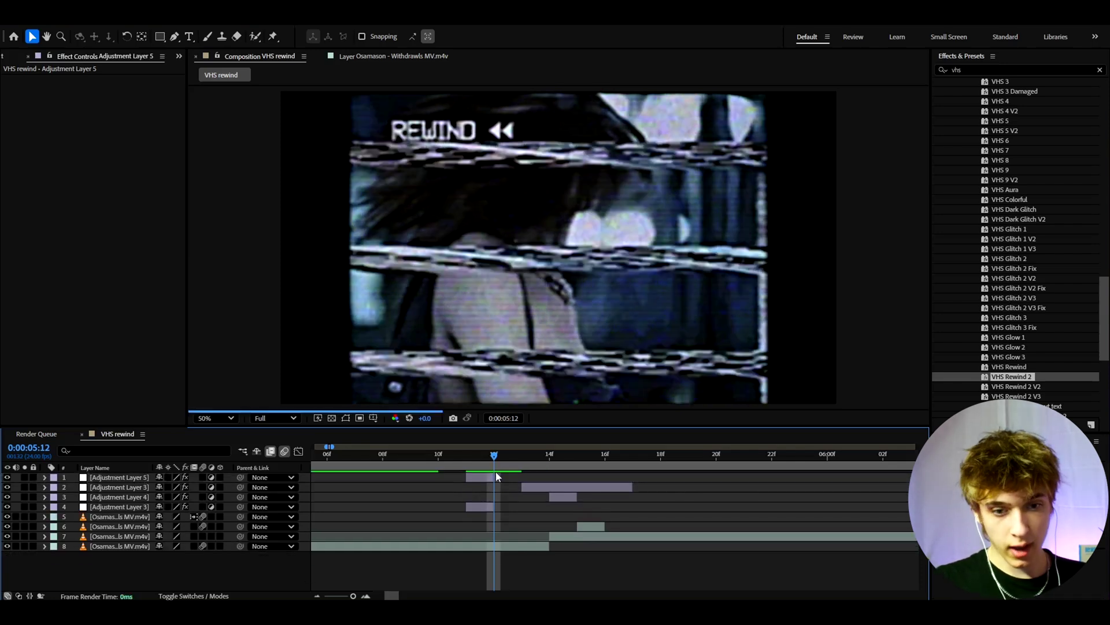
Step: Duplicate the short rewind burst and shift the copy to about 05:16
click(523, 458)
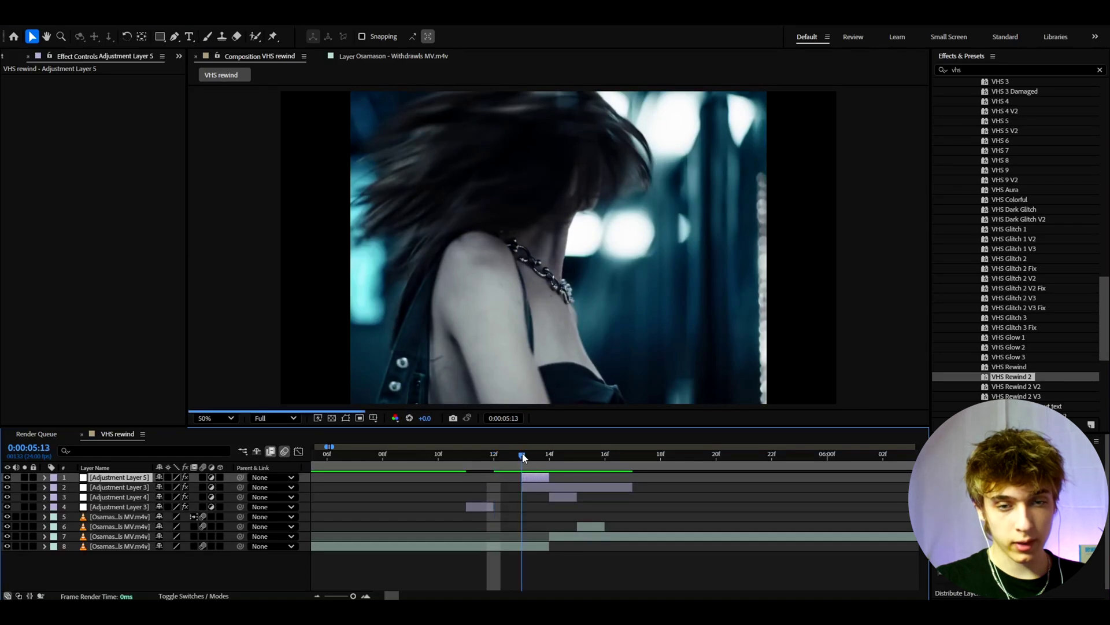
click(606, 456)
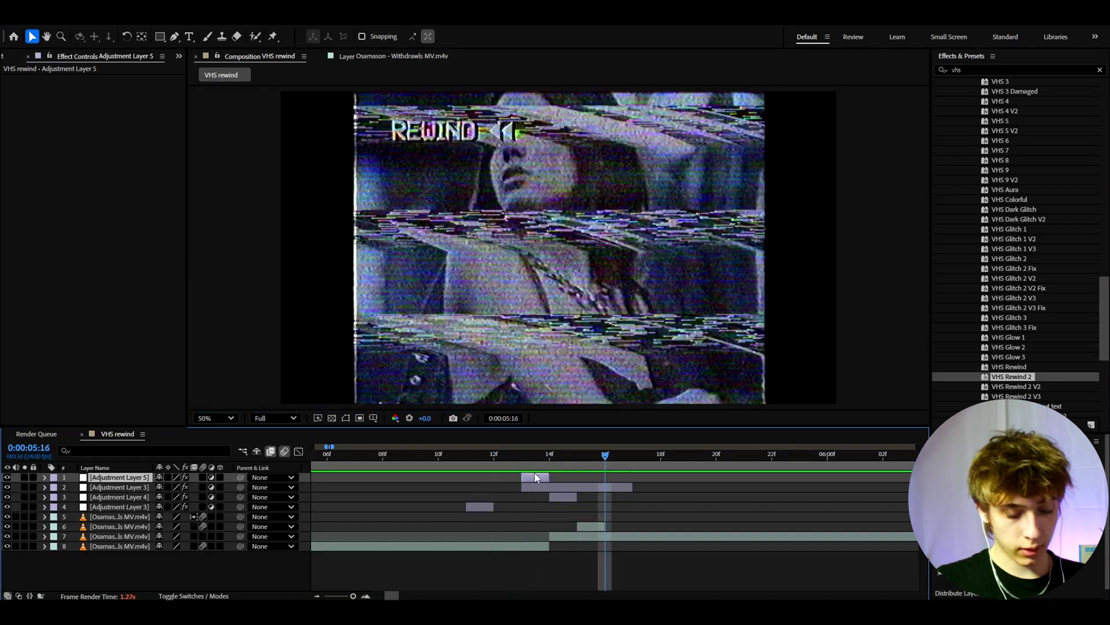
key(ctrl+d)
drag(562, 476, 689, 472)
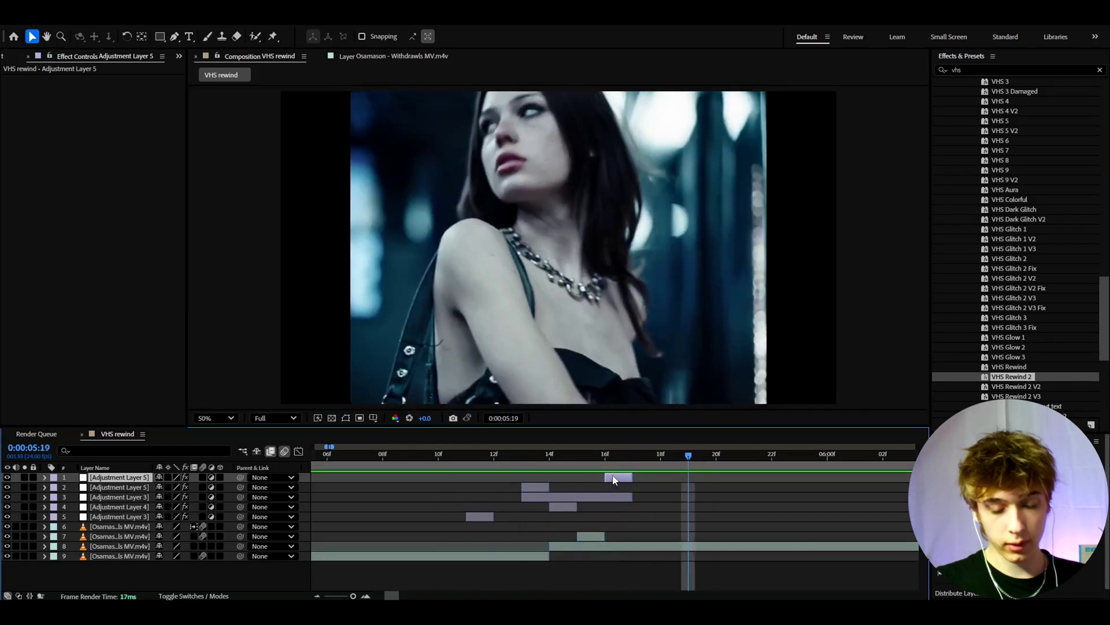
Step: Add full-length Adjustment Layer 6, undo the VHS Rewind preset on it, and move to 5:17
key(ctrl+alt+y)
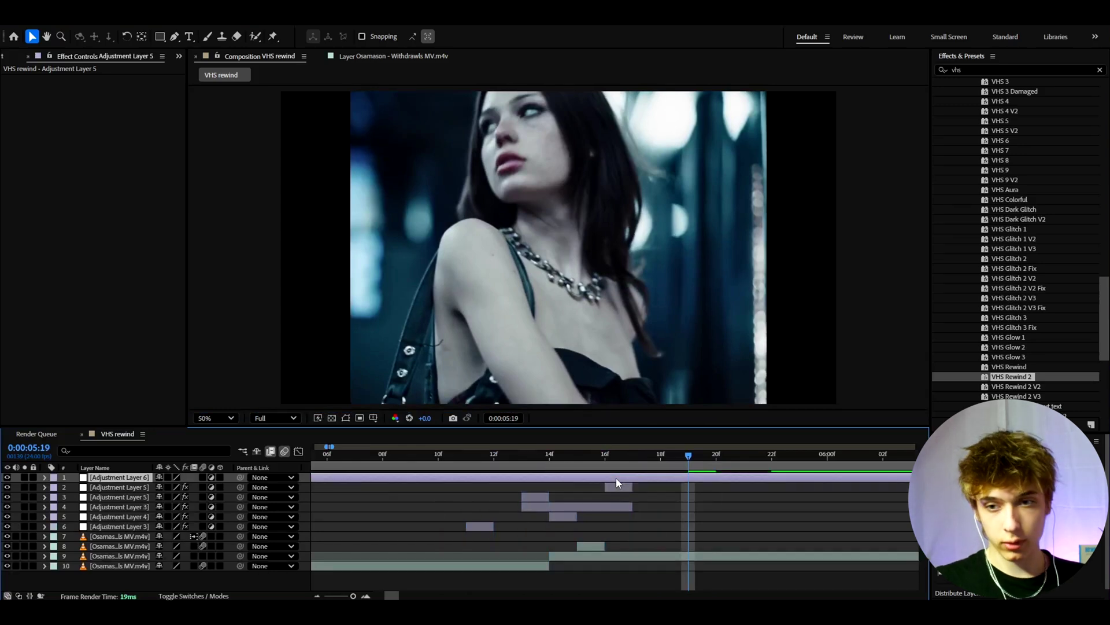
scroll(1015, 373, down, 2)
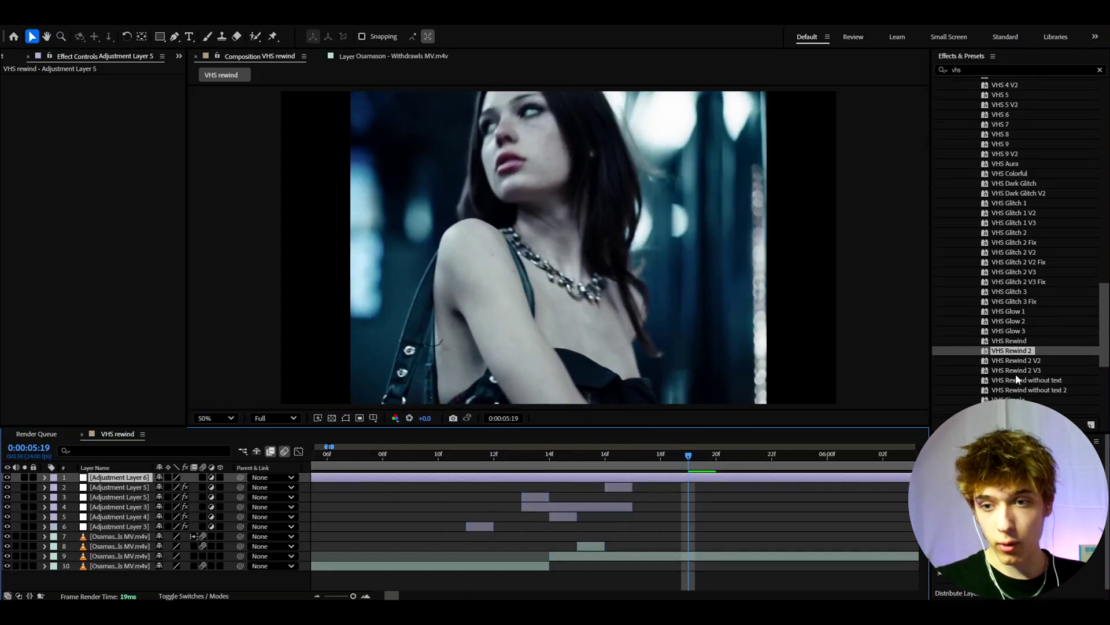
double_click(1009, 340)
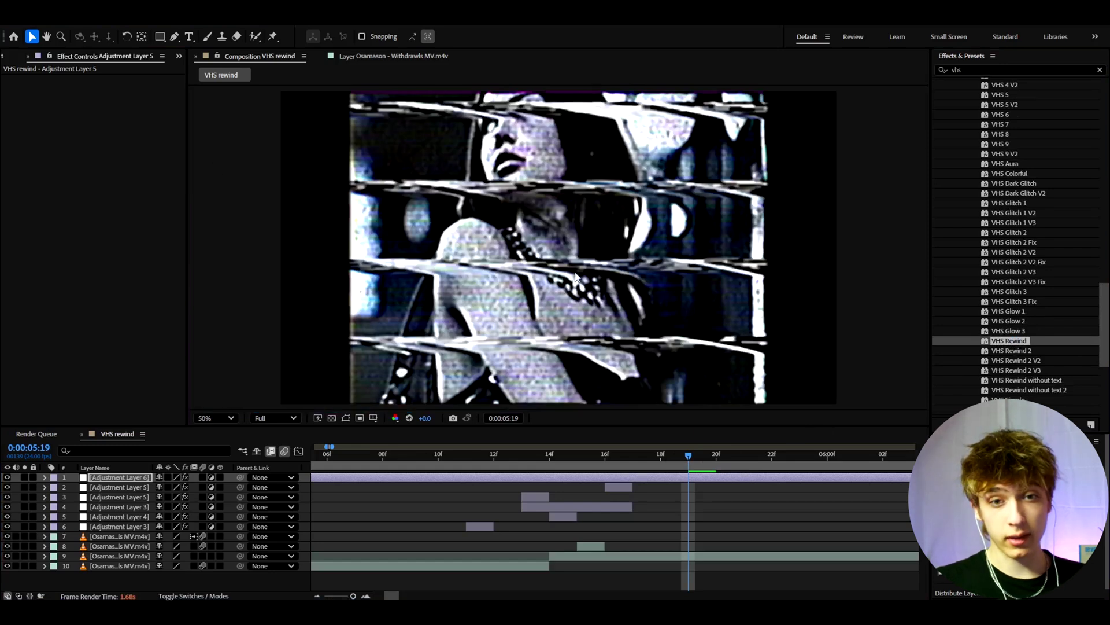
key(ctrl+z)
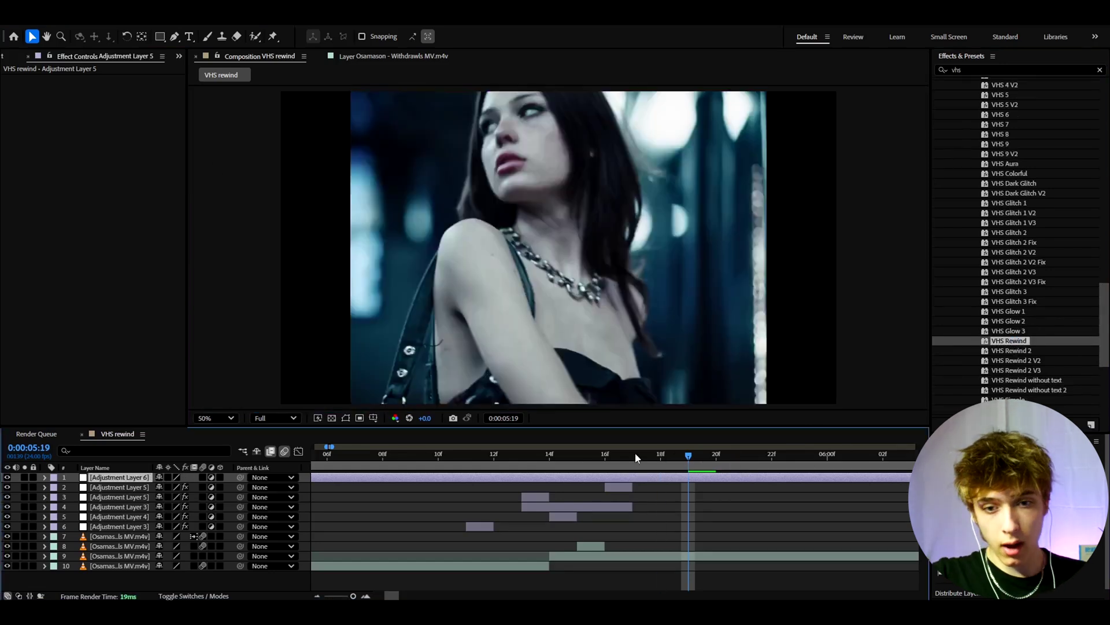
click(577, 454)
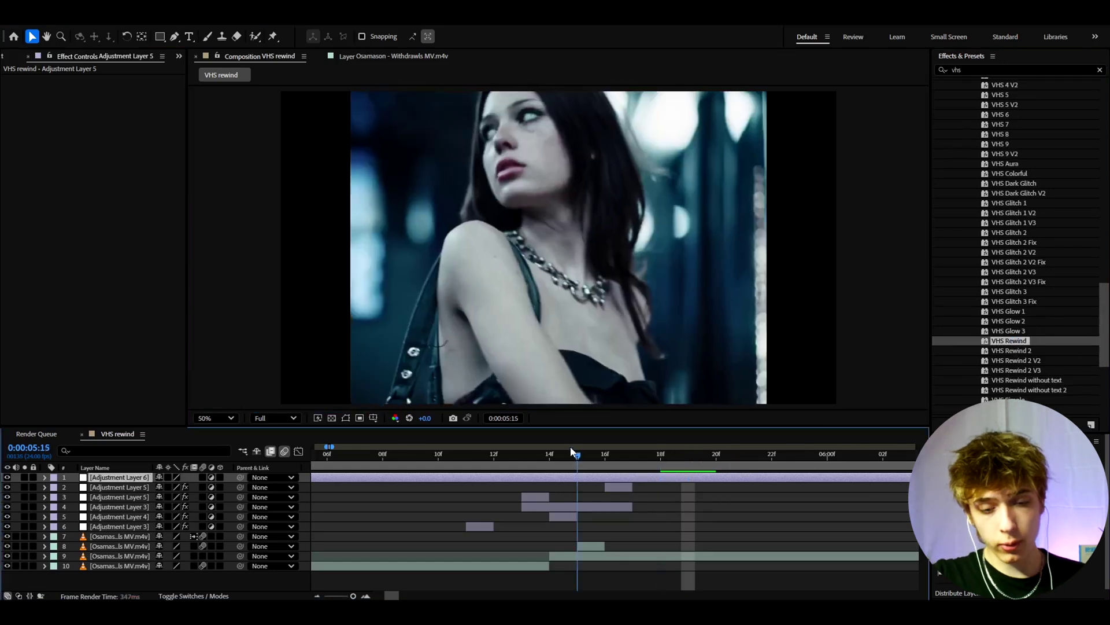
click(633, 457)
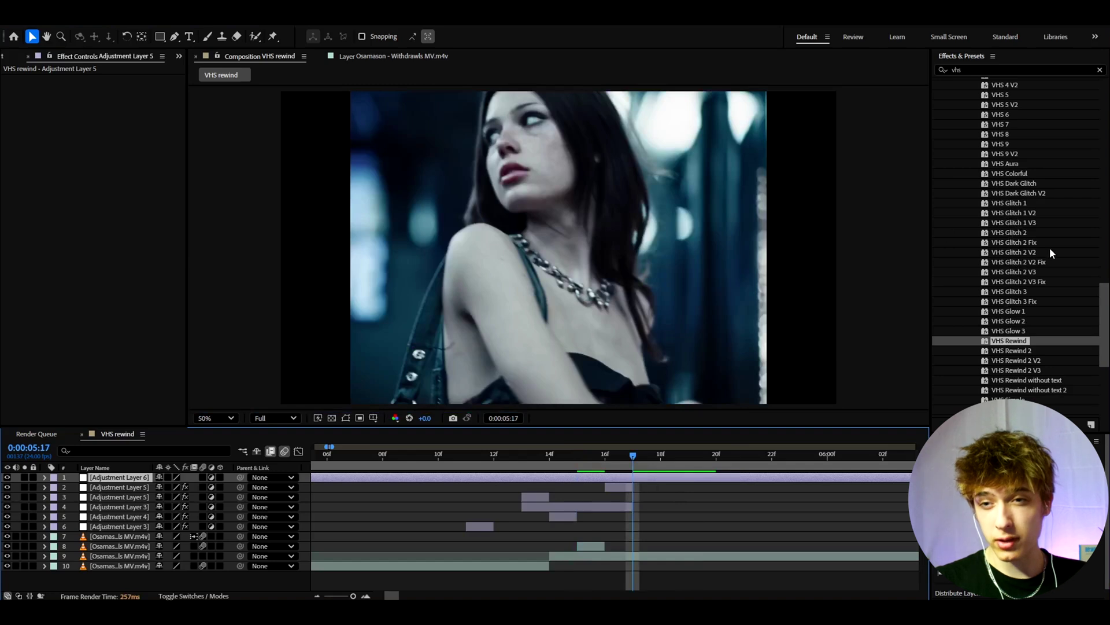
Step: Apply the VHS Glitch 2 V2 Fix preset to Adjustment Layer 6
click(1035, 243)
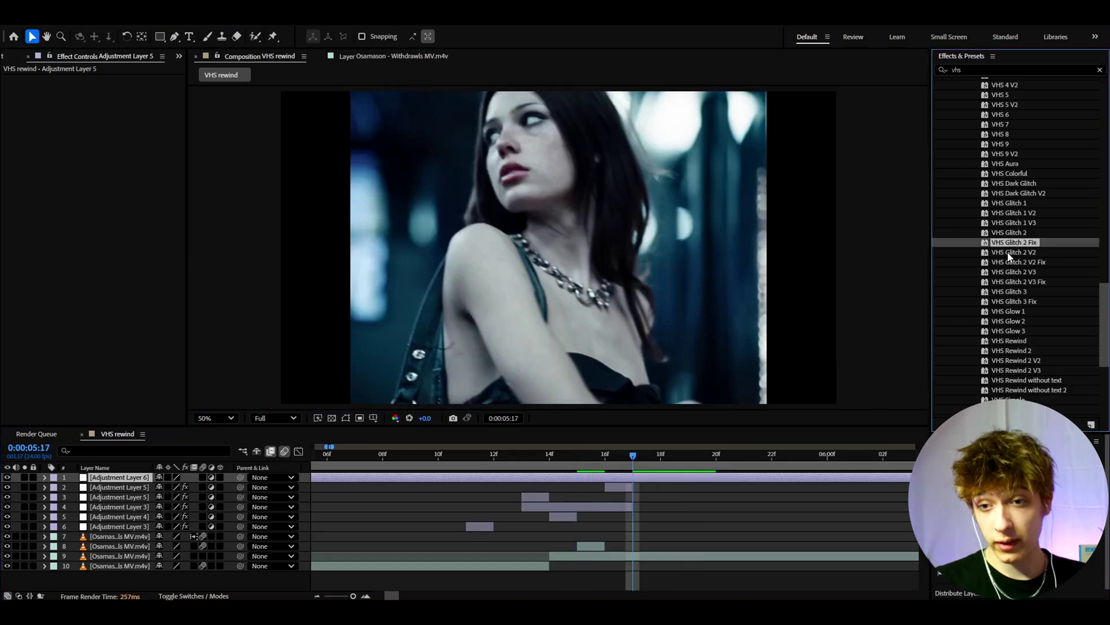
click(1008, 262)
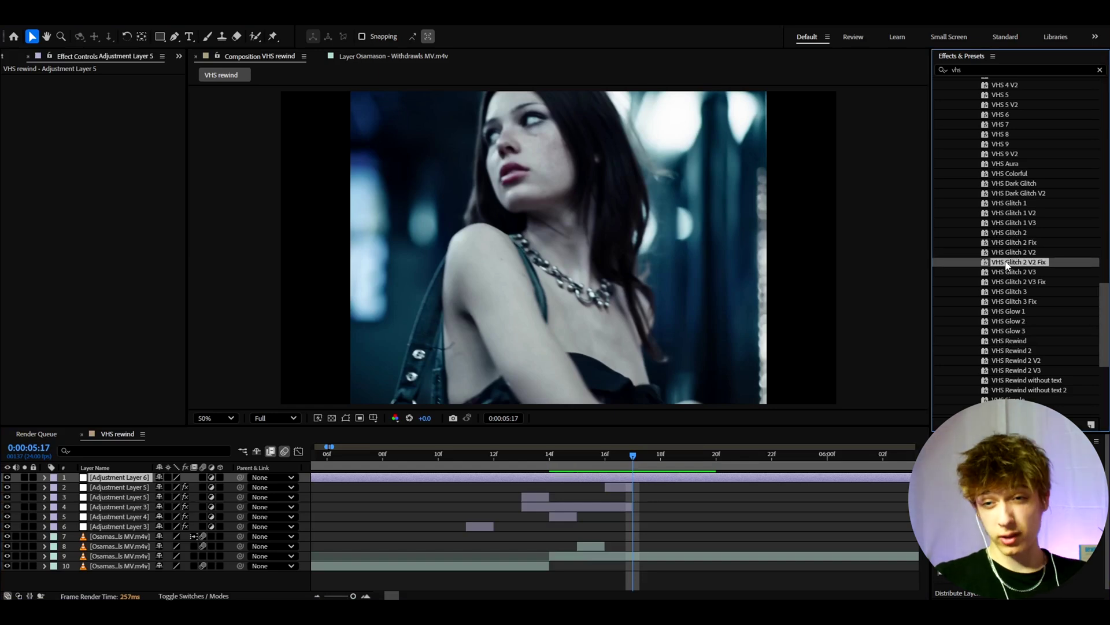
drag(1006, 264, 647, 476)
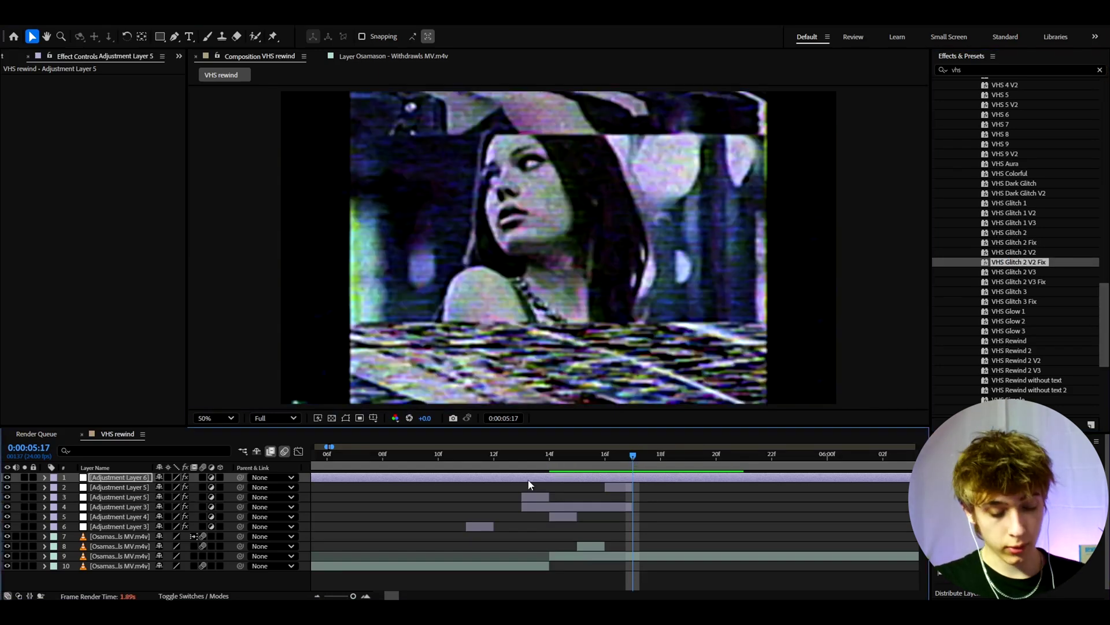
Step: Split Adjustment Layer 6 at 5:17, delete the earlier piece, and preview the glitch through 6:00
key(ctrl+shift+d)
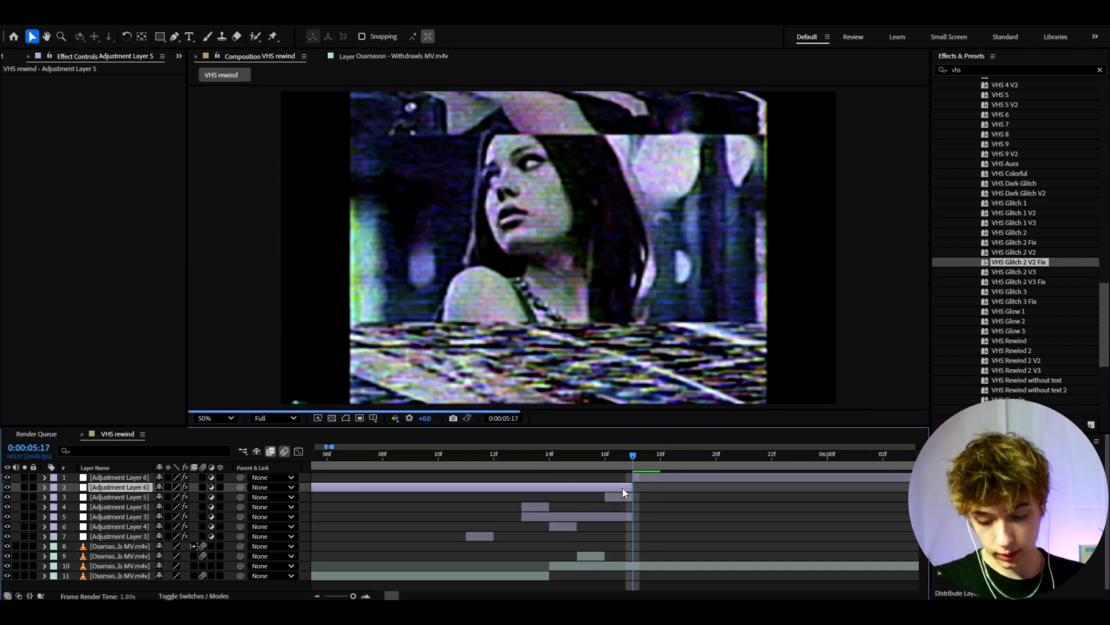
key(Delete)
click(642, 476)
click(662, 461)
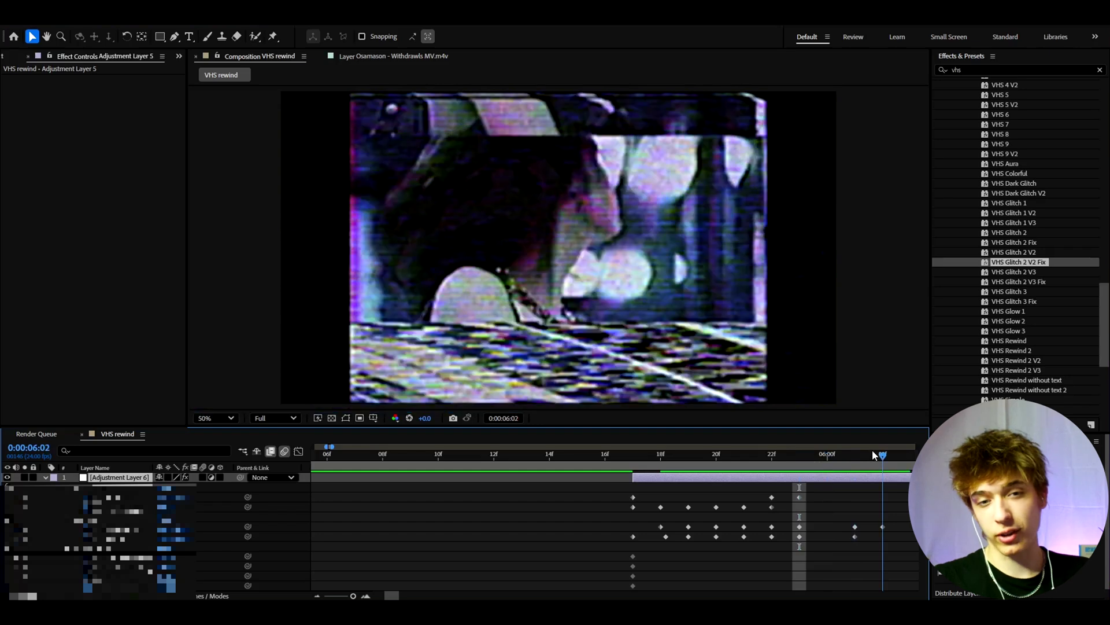
click(819, 456)
mouse_move(819, 460)
mouse_down()
mouse_move(805, 461)
mouse_move(879, 457)
mouse_move(827, 457)
mouse_up()
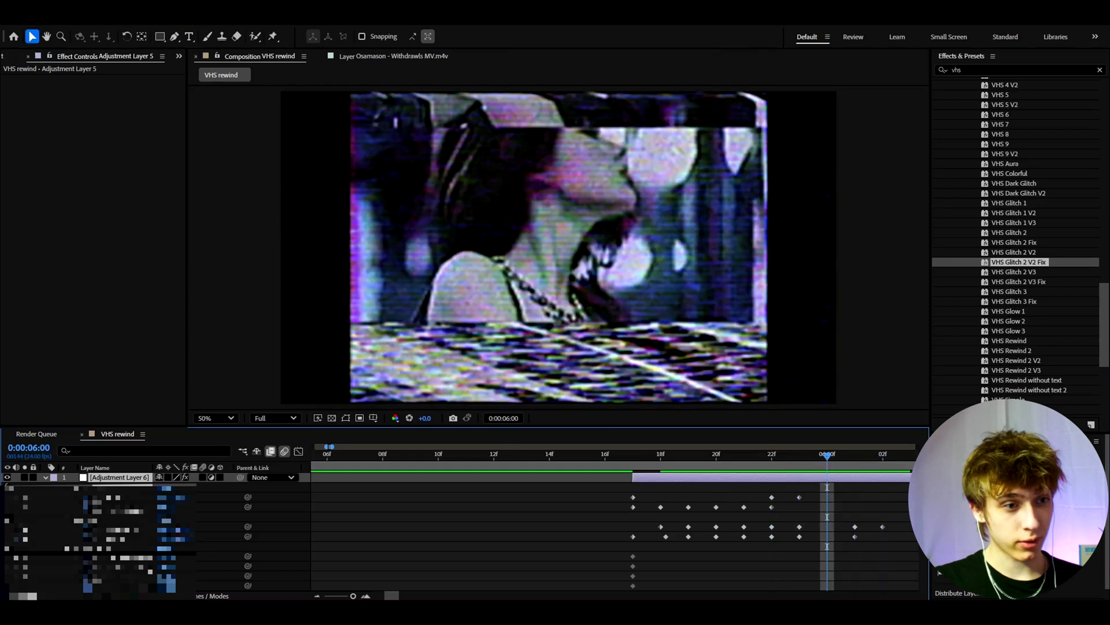
Step: Undo the glitch preset and apply the VHS 10 preset to Adjustment Layer 6
key(ctrl+z)
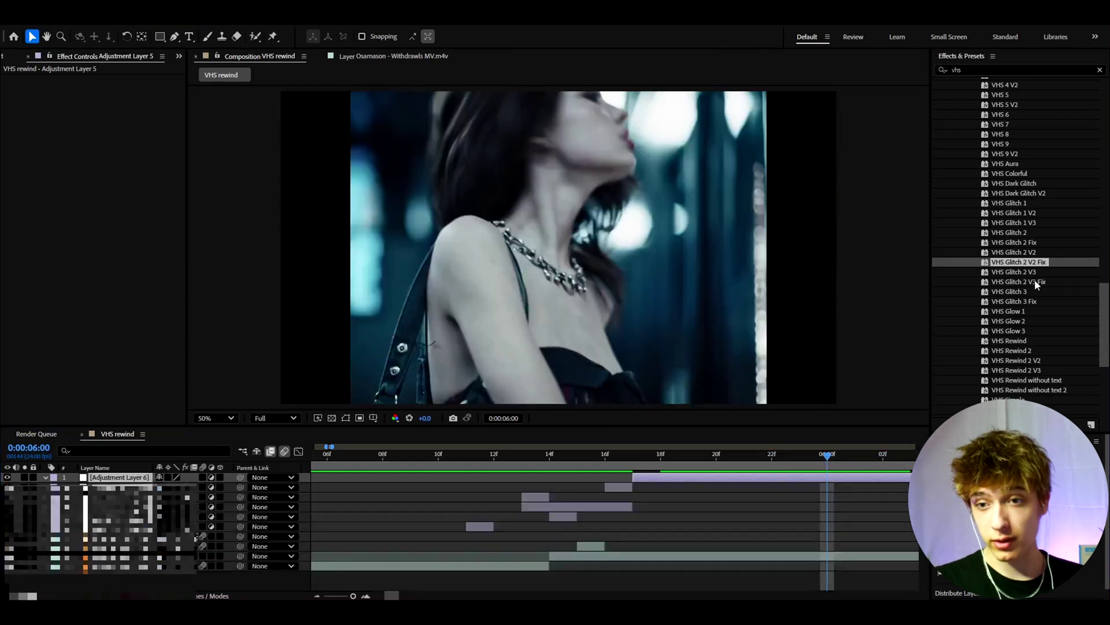
scroll(1023, 304, up, 4)
scroll(1021, 279, up, 2)
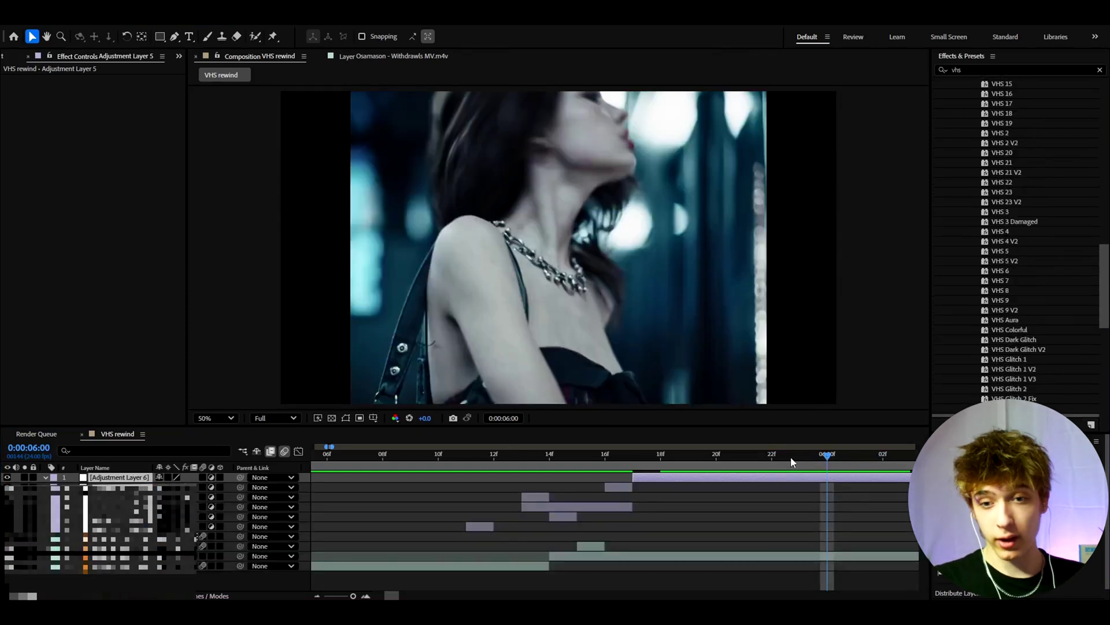
drag(792, 461, 689, 456)
scroll(1007, 251, up, 3)
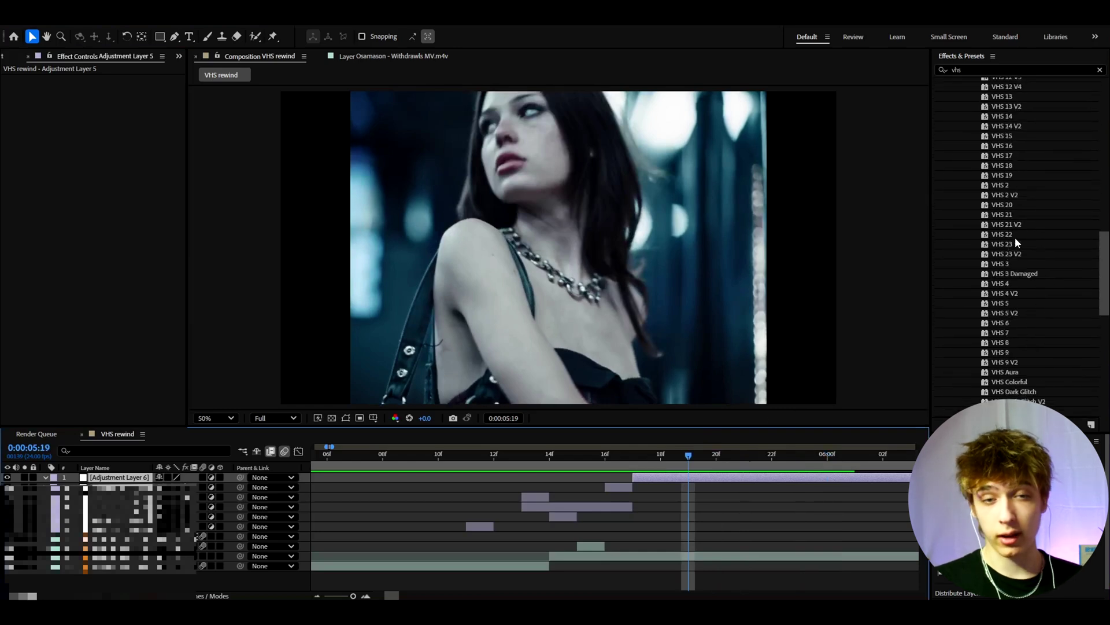
scroll(1005, 206, up, 6)
double_click(1005, 200)
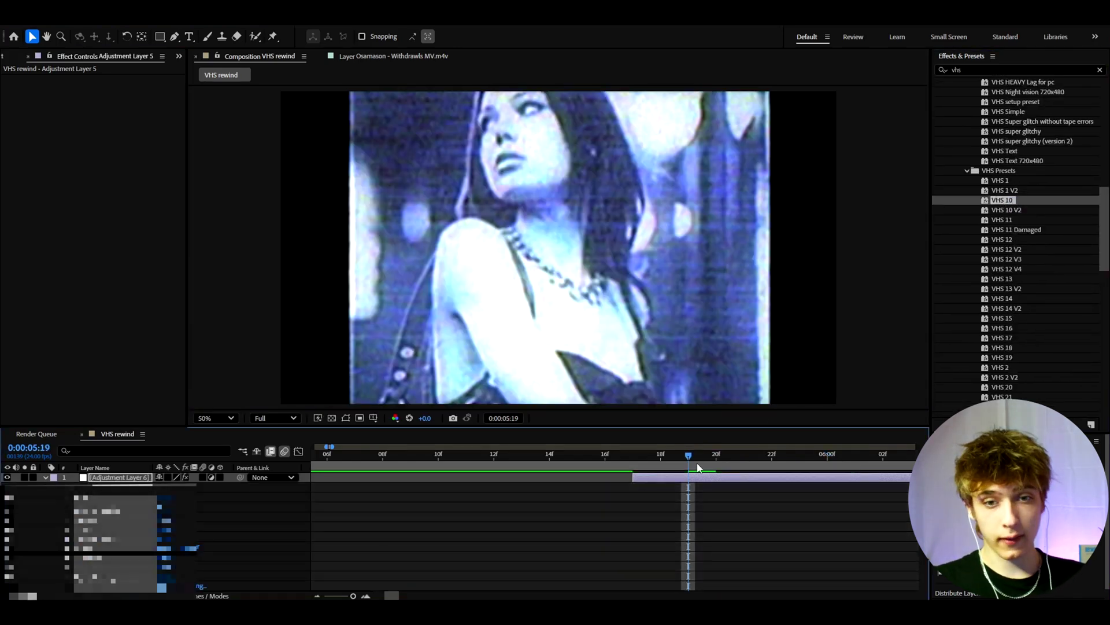
Step: Step the preview forward from 5:20 to 5:22 to check the blue VHS look
drag(697, 466, 717, 462)
click(746, 457)
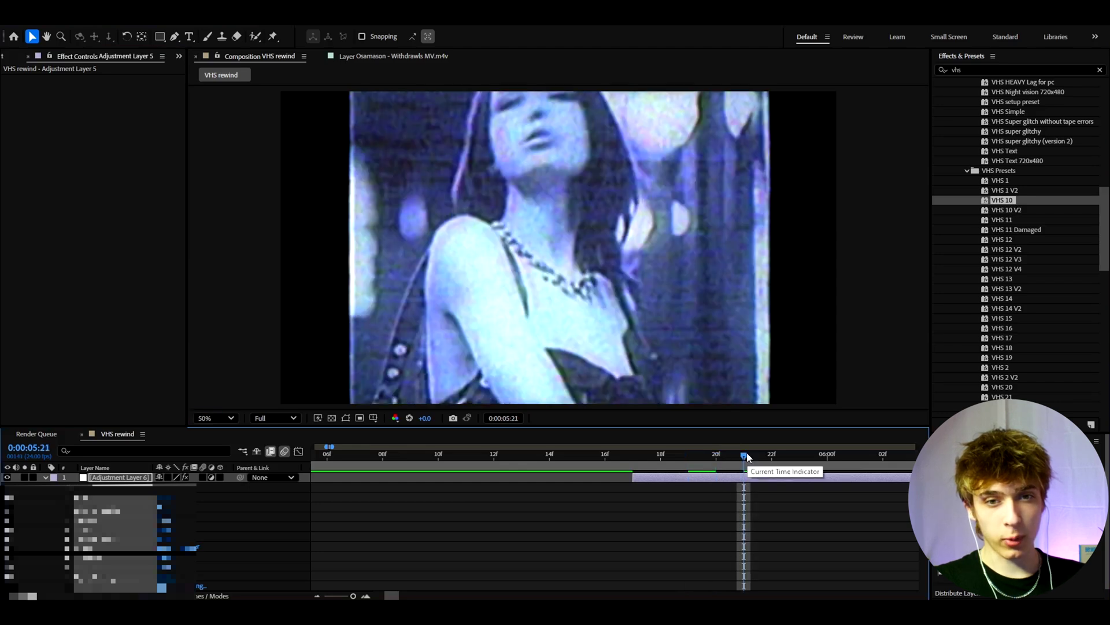
click(771, 461)
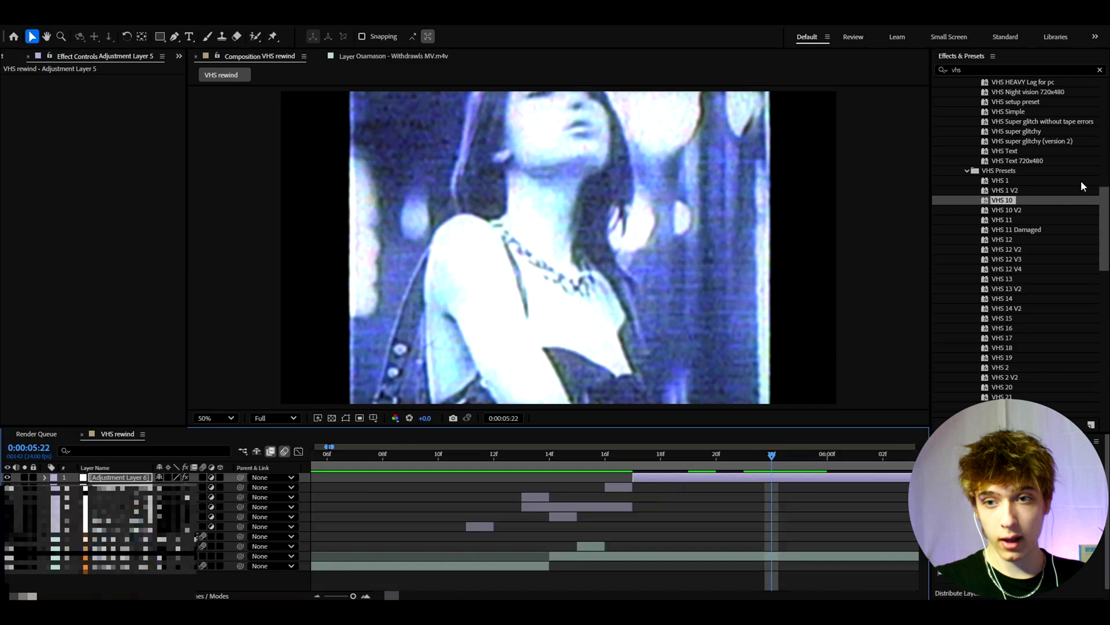
scroll(1040, 302, down, 3)
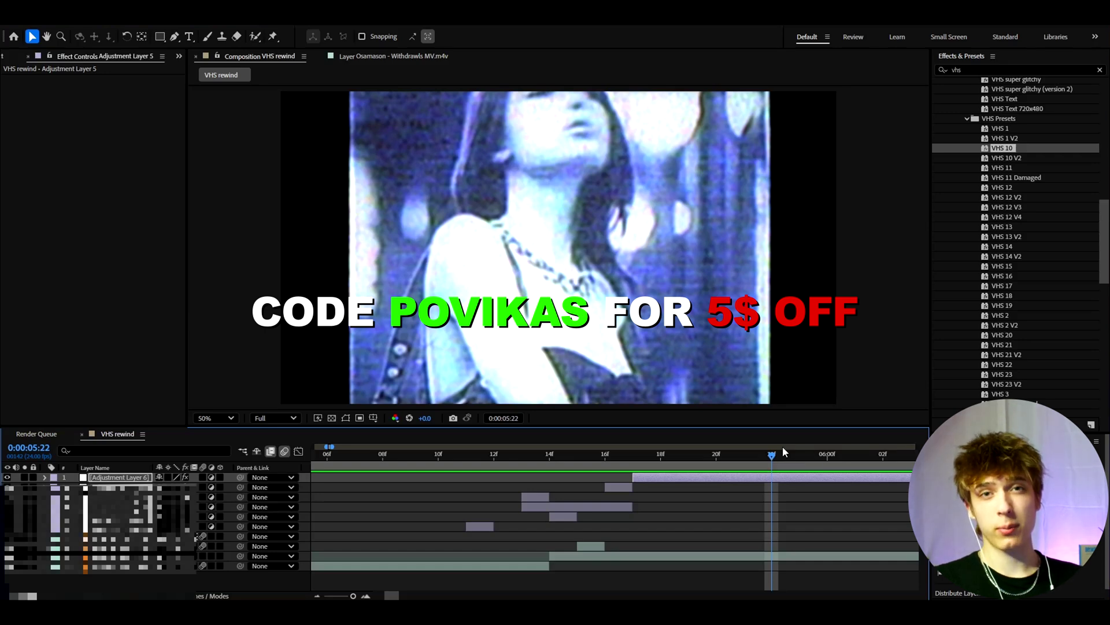
drag(785, 451, 605, 454)
click(616, 556)
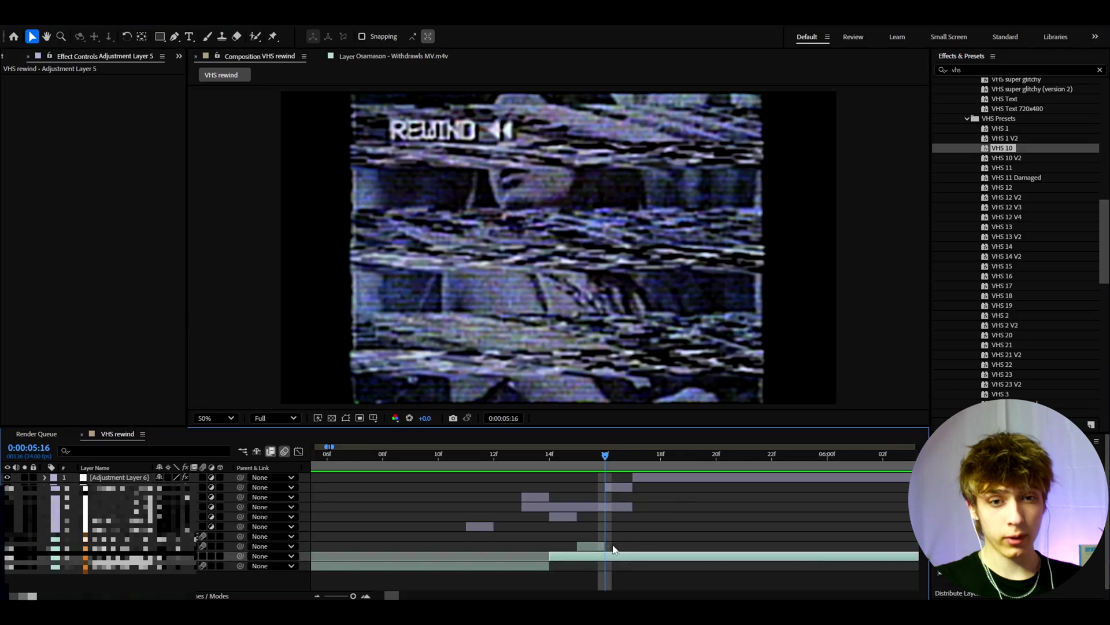